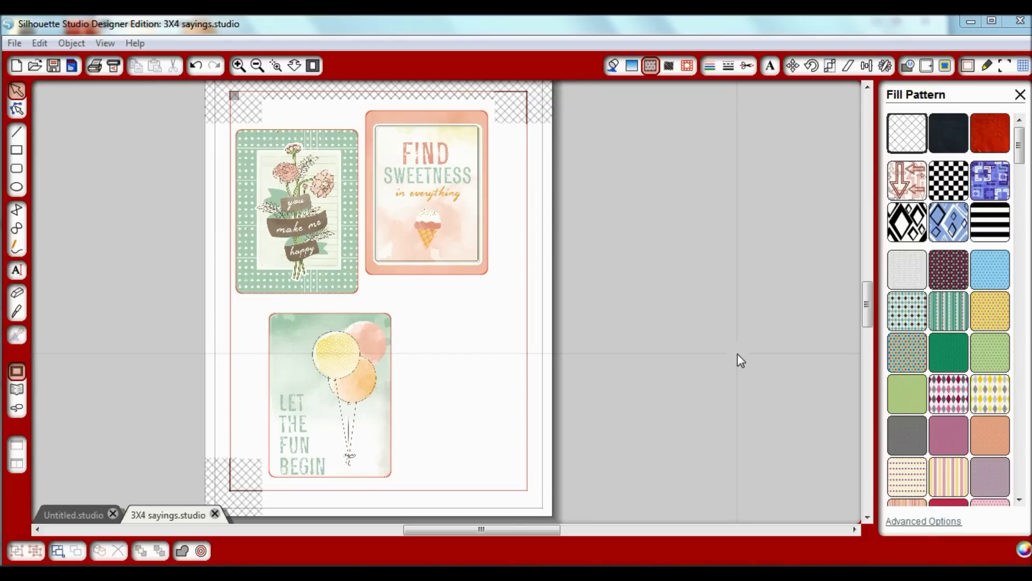
Step: Switch to the Library view to show the eight saved designs in My Own Designs
{"action": "left_click", "coordinate": [607, 253]}
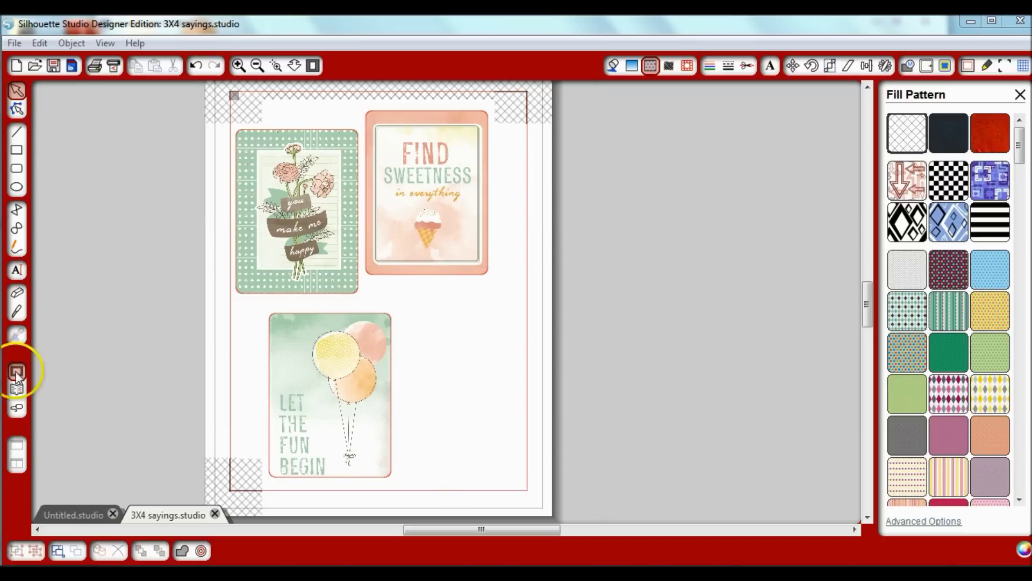
{"action": "left_click", "coordinate": [18, 391]}
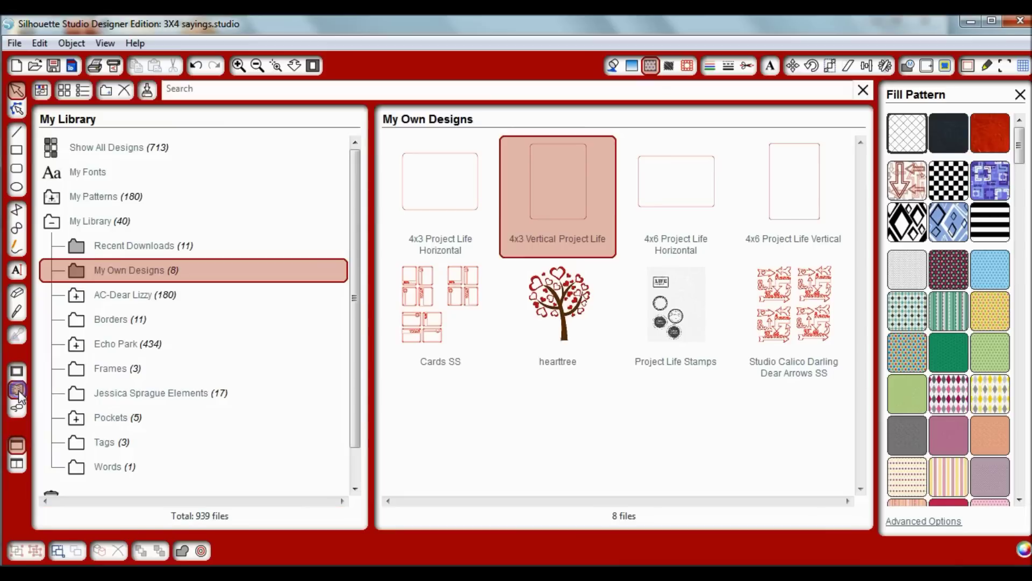
Step: Expand AC-Dear Lizzy and its Neapolitan collection in the library tree
{"action": "left_click", "coordinate": [143, 295]}
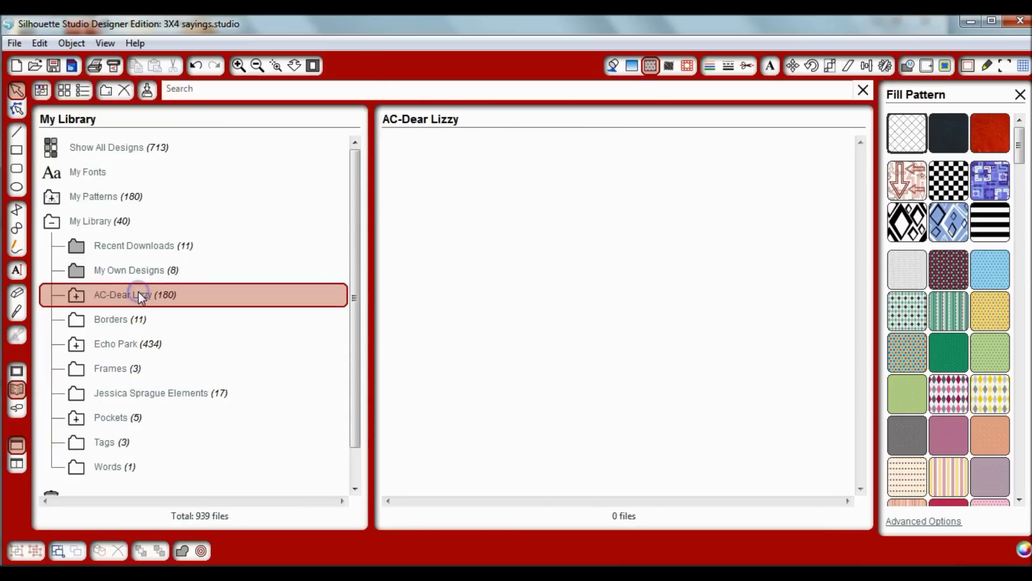
{"action": "left_click", "coordinate": [76, 294]}
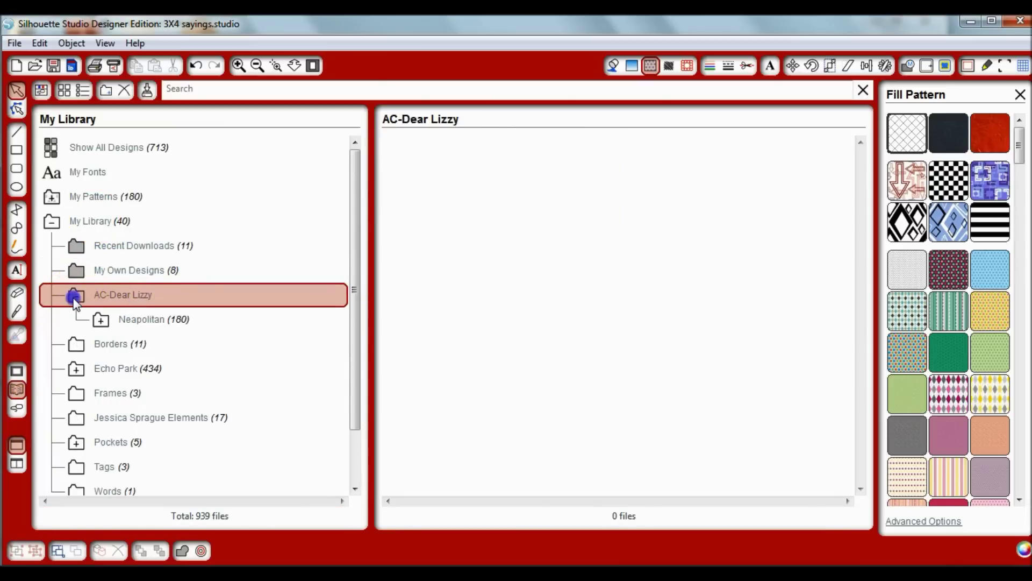
{"action": "double_click", "coordinate": [144, 320]}
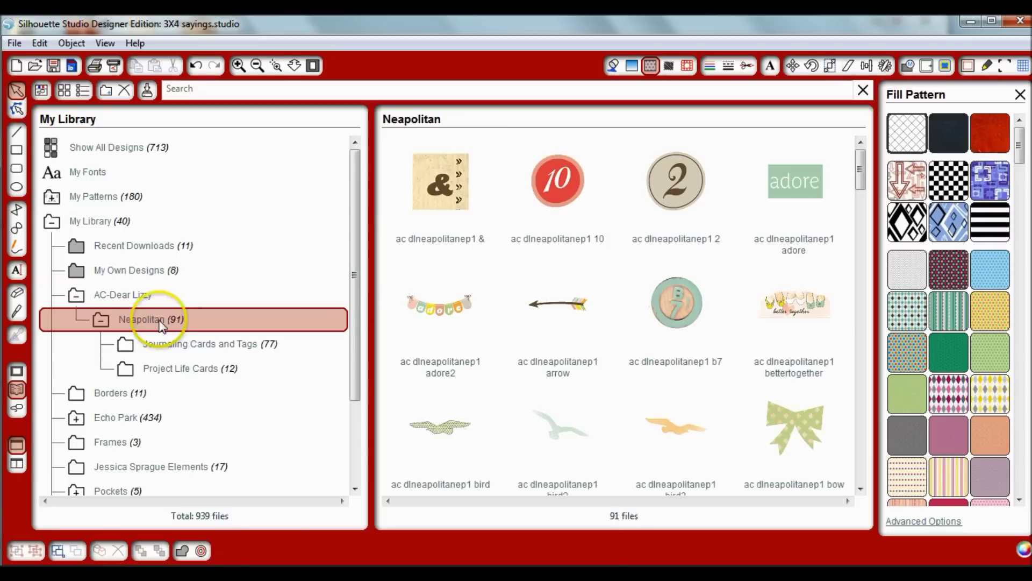
{"action": "scroll", "coordinate": [556, 243], "scroll_direction": "down", "scroll_amount": 6}
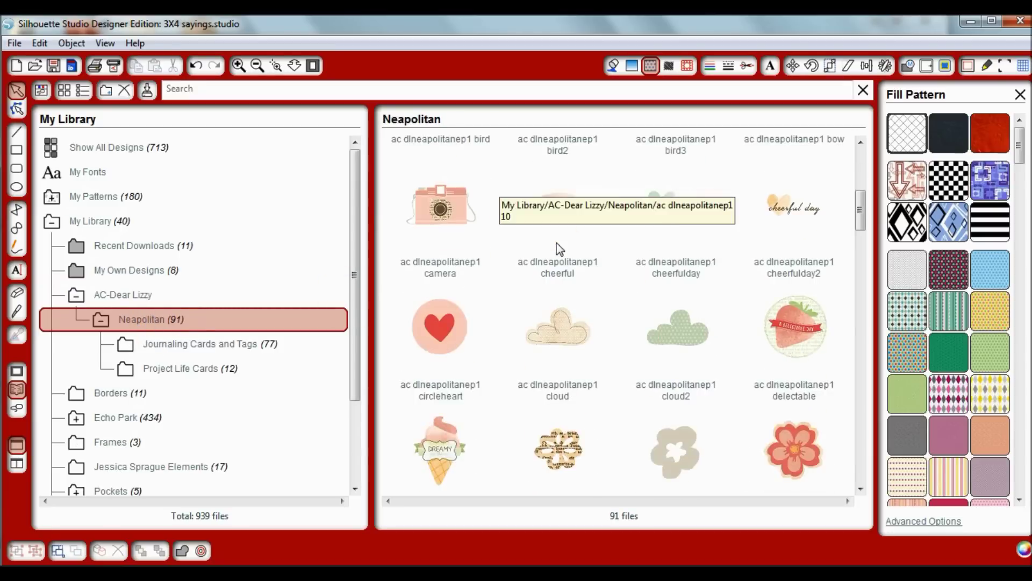
{"action": "scroll", "coordinate": [643, 286], "scroll_direction": "down", "scroll_amount": 5}
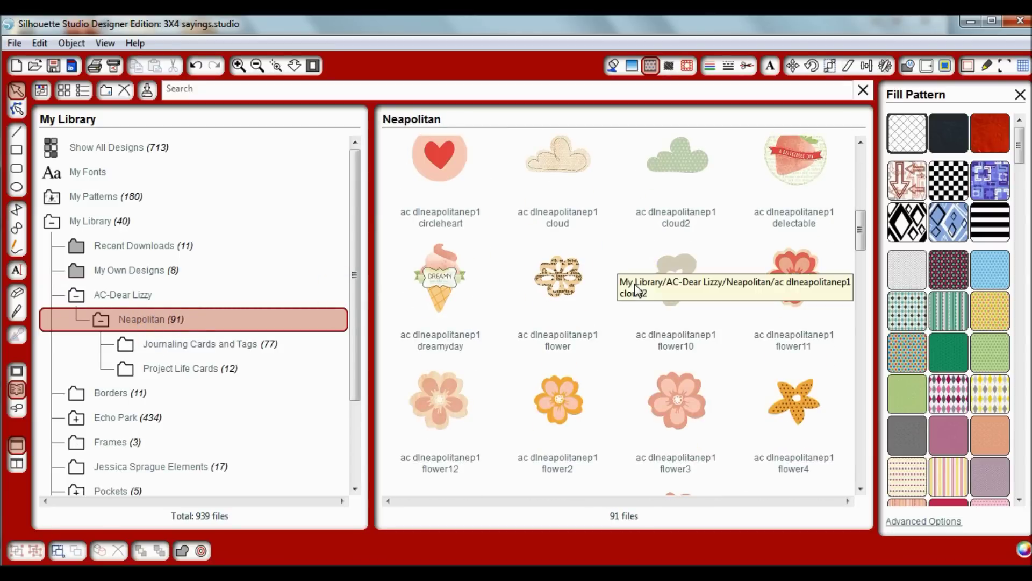
{"action": "scroll", "coordinate": [636, 291], "scroll_direction": "down", "scroll_amount": 3}
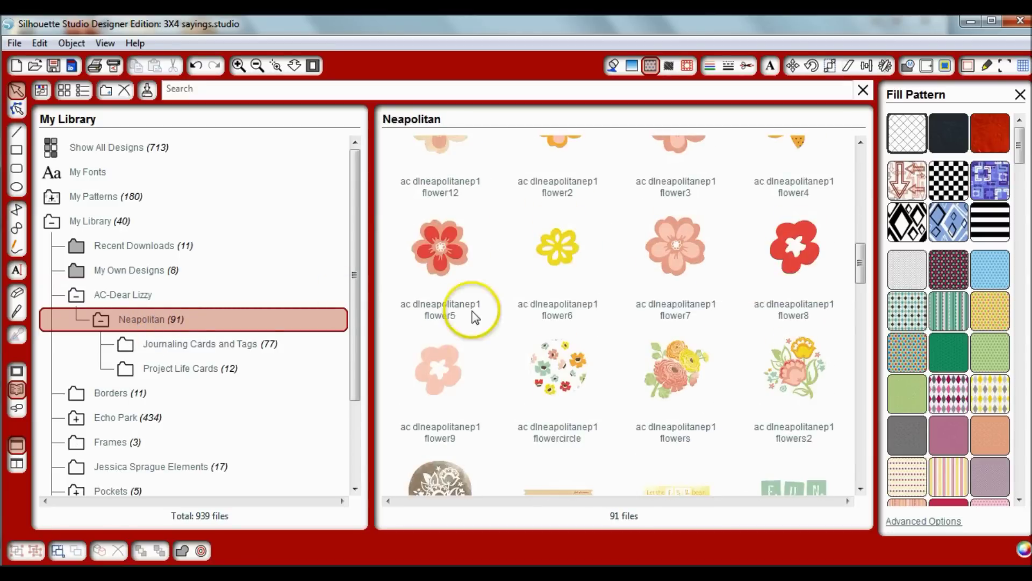
Step: Open the Project Life Cards subfolder and browse its 12 card thumbnails
{"action": "left_click", "coordinate": [226, 346]}
{"action": "left_click", "coordinate": [202, 371]}
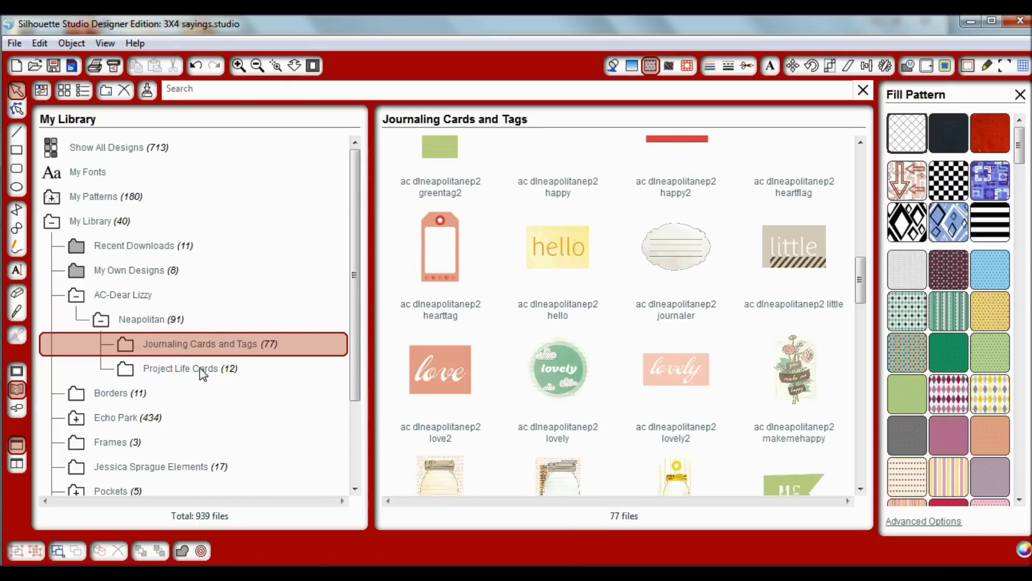
{"action": "left_click", "coordinate": [199, 367]}
{"action": "left_click", "coordinate": [507, 257]}
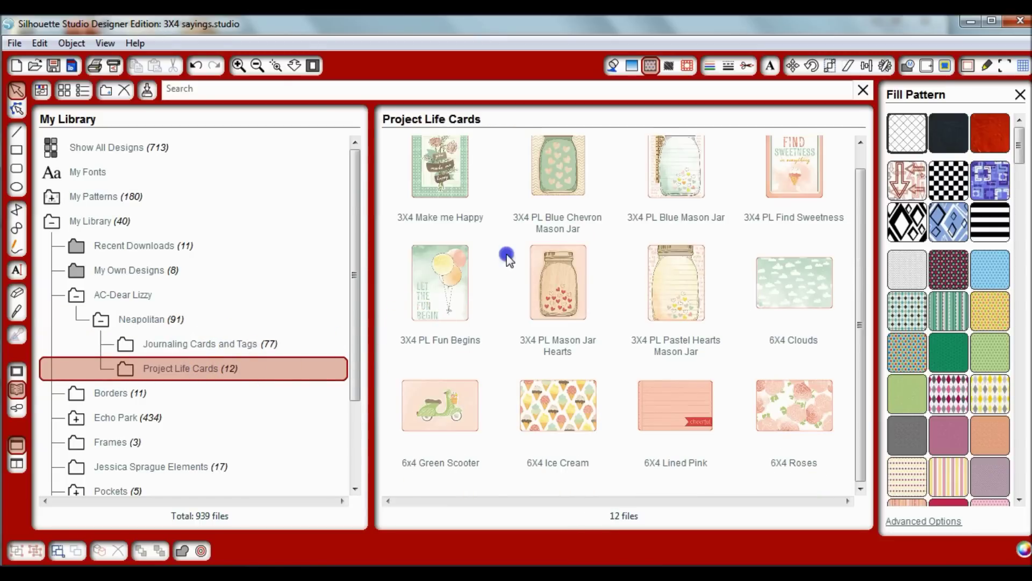
{"action": "scroll", "coordinate": [507, 253], "scroll_direction": "up", "scroll_amount": 1}
{"action": "left_click", "coordinate": [507, 276]}
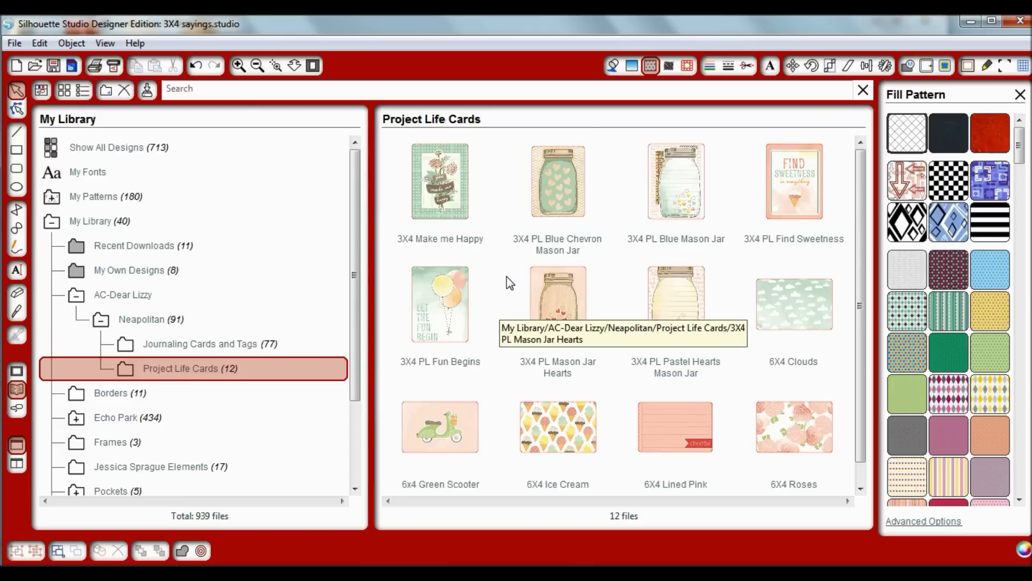
{"action": "scroll", "coordinate": [507, 276], "scroll_direction": "down", "scroll_amount": 1}
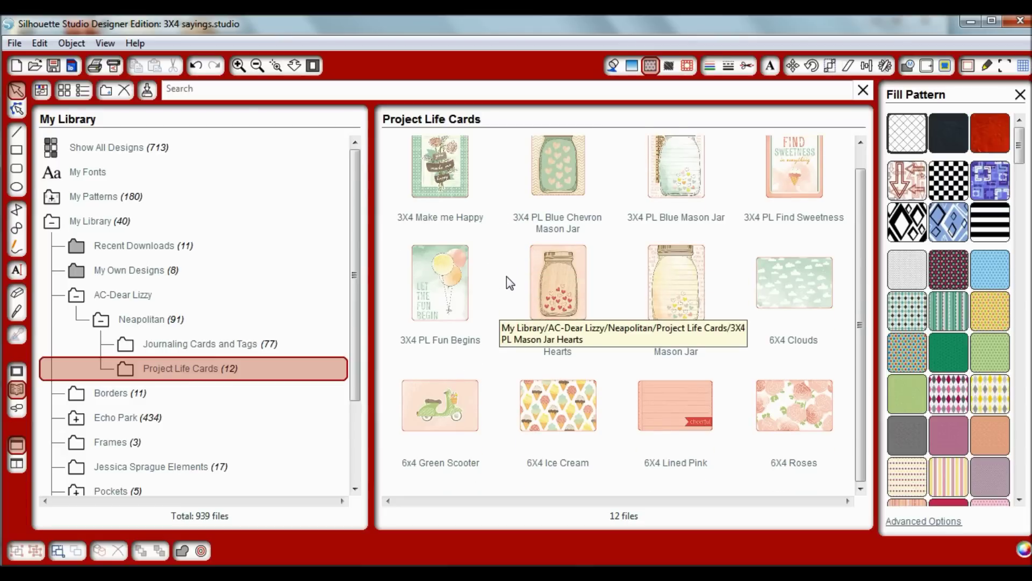
{"action": "scroll", "coordinate": [507, 276], "scroll_direction": "up", "scroll_amount": 1}
{"action": "left_click", "coordinate": [506, 292]}
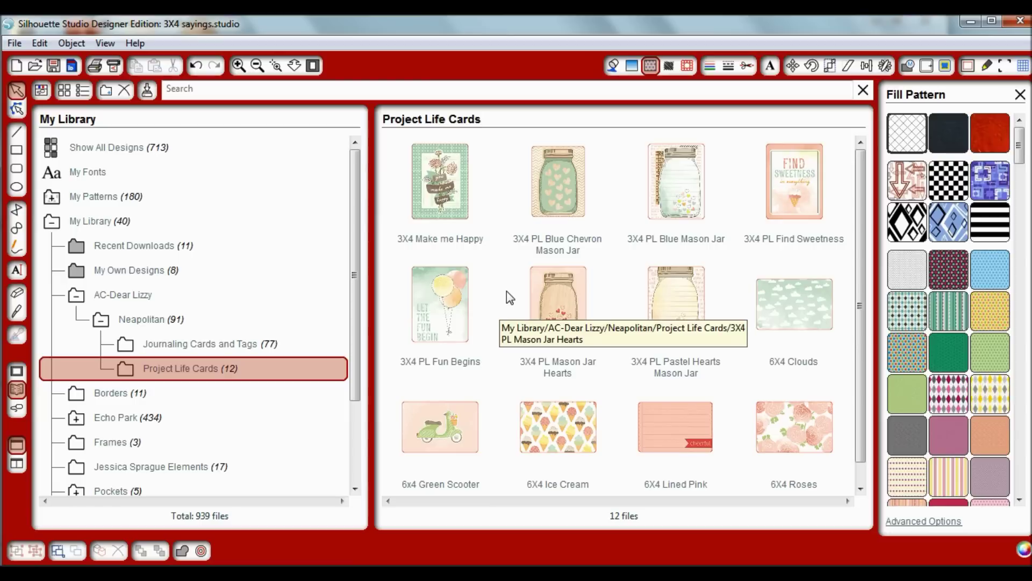
{"action": "left_click", "coordinate": [506, 292]}
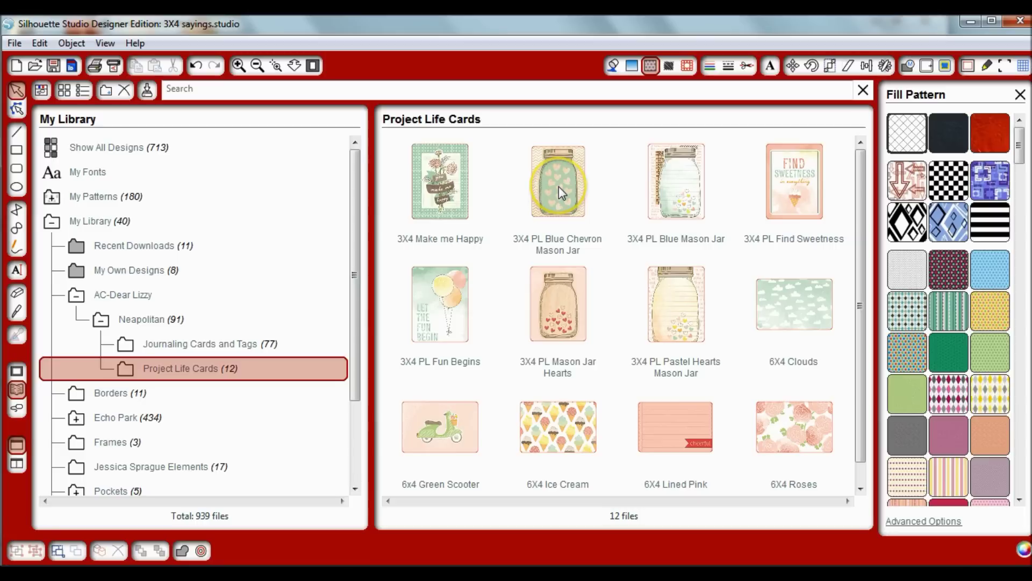
{"action": "left_click", "coordinate": [232, 344]}
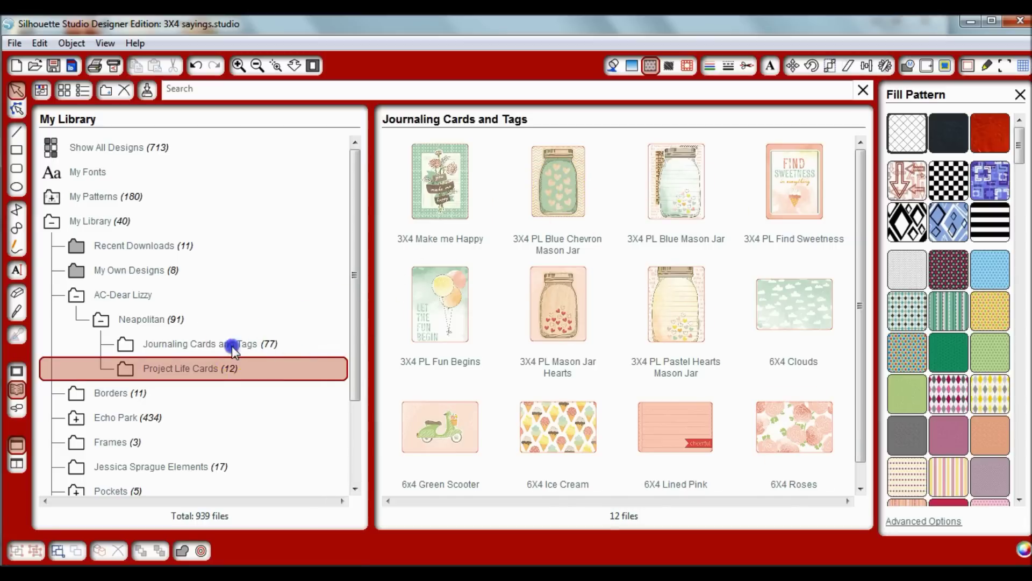
{"action": "scroll", "coordinate": [675, 334], "scroll_direction": "down", "scroll_amount": 10}
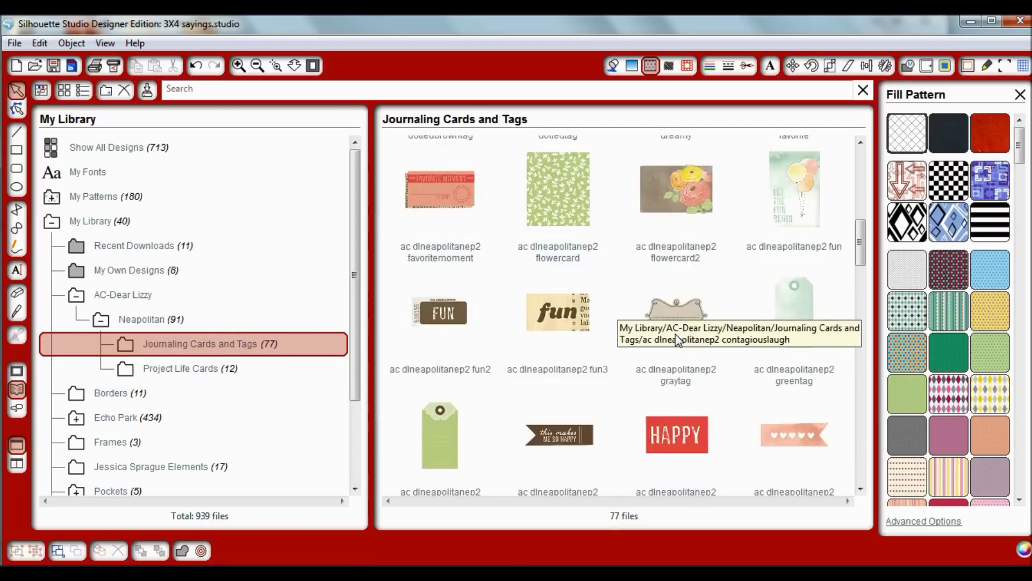
{"action": "scroll", "coordinate": [675, 334], "scroll_direction": "down", "scroll_amount": 4}
{"action": "left_click", "coordinate": [446, 322]}
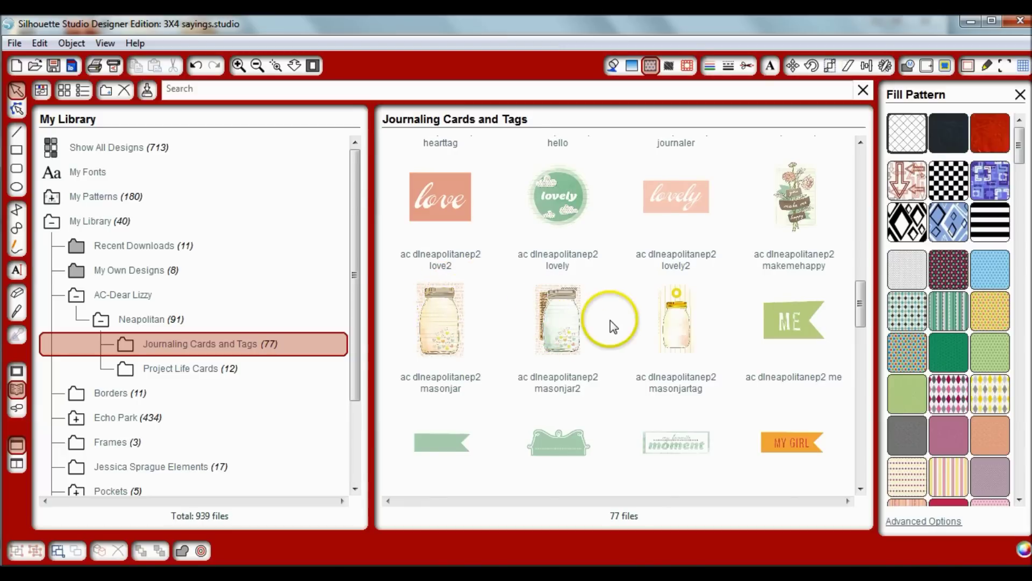
{"action": "scroll", "coordinate": [612, 326], "scroll_direction": "down", "scroll_amount": 7}
{"action": "scroll", "coordinate": [614, 325], "scroll_direction": "down", "scroll_amount": 10}
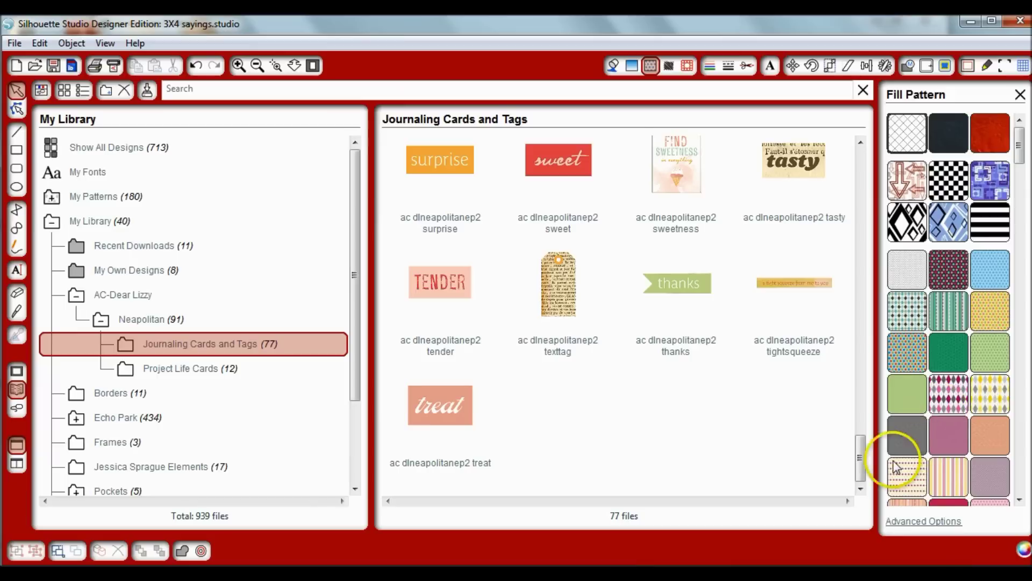
{"action": "left_click_drag", "start_coordinate": [860, 456], "coordinate": [880, 321]}
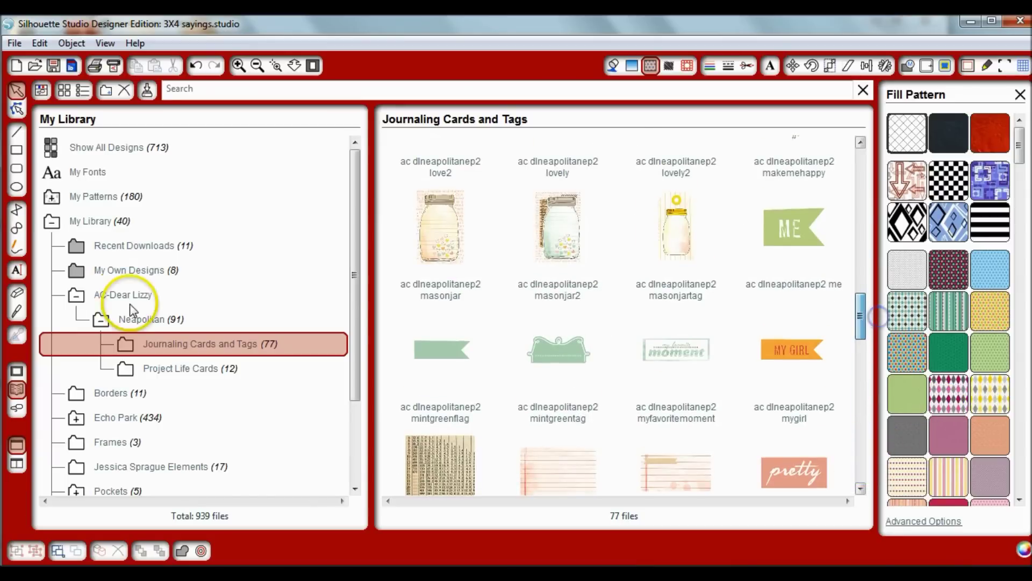
{"action": "left_click", "coordinate": [138, 319]}
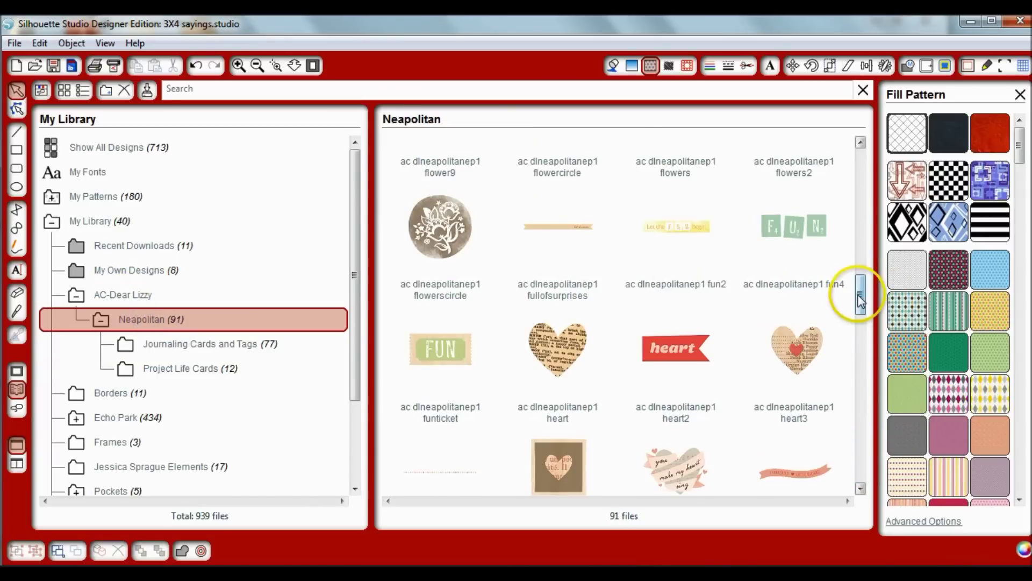
{"action": "left_click_drag", "start_coordinate": [859, 295], "coordinate": [860, 363]}
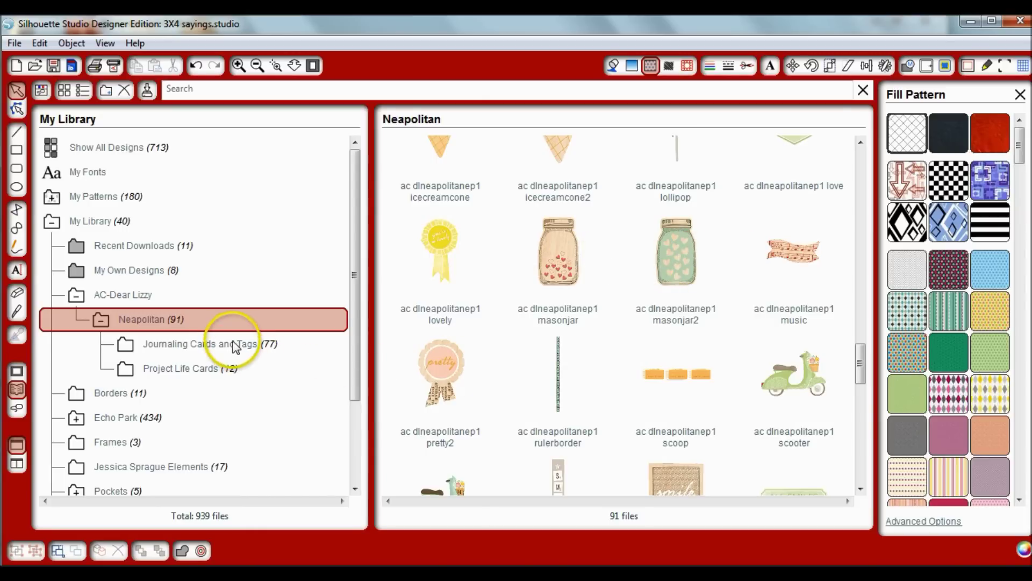
{"action": "left_click", "coordinate": [204, 371]}
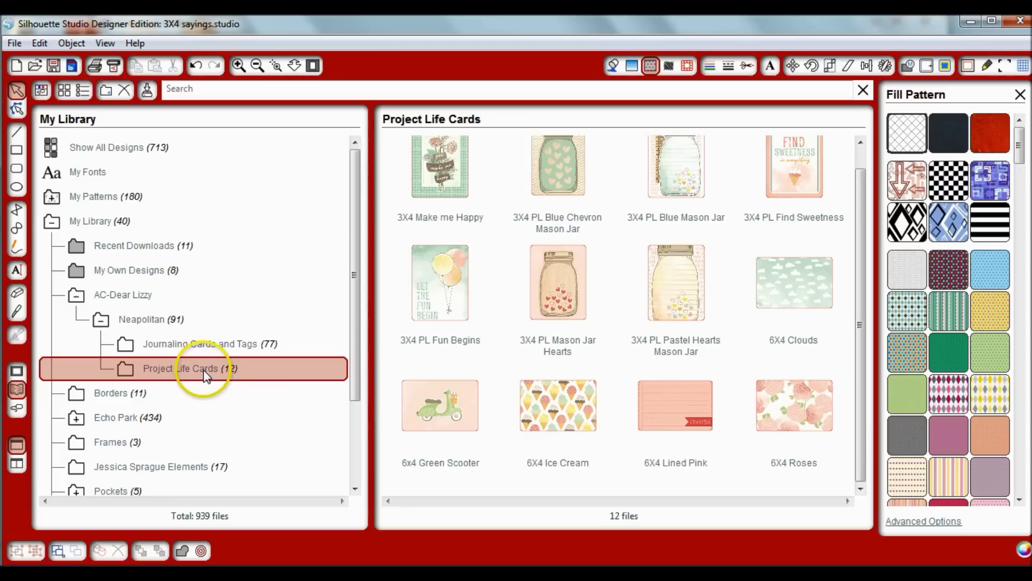
{"action": "left_click", "coordinate": [607, 355]}
{"action": "left_click", "coordinate": [625, 321]}
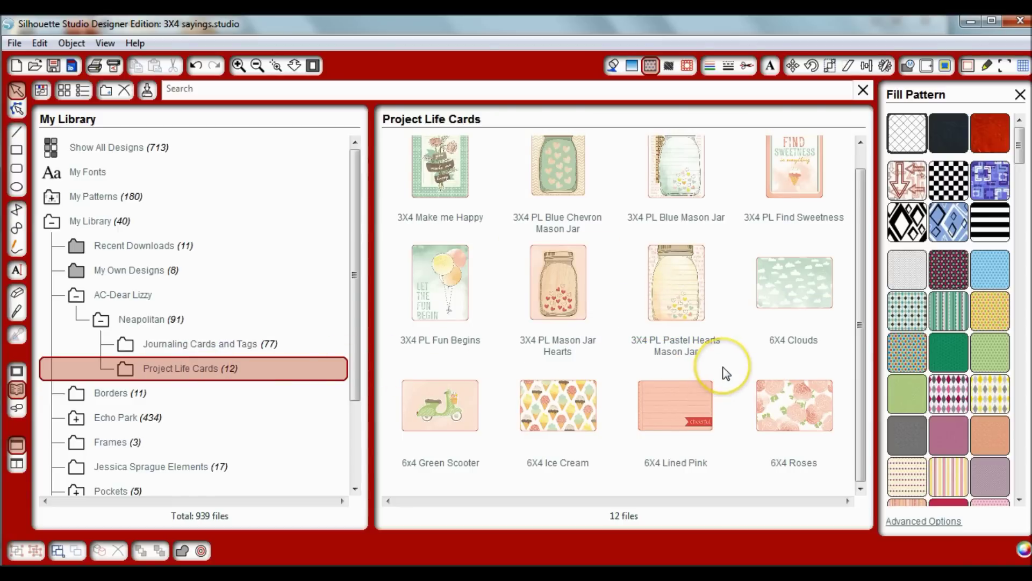
{"action": "scroll", "coordinate": [725, 374], "scroll_direction": "up", "scroll_amount": 1}
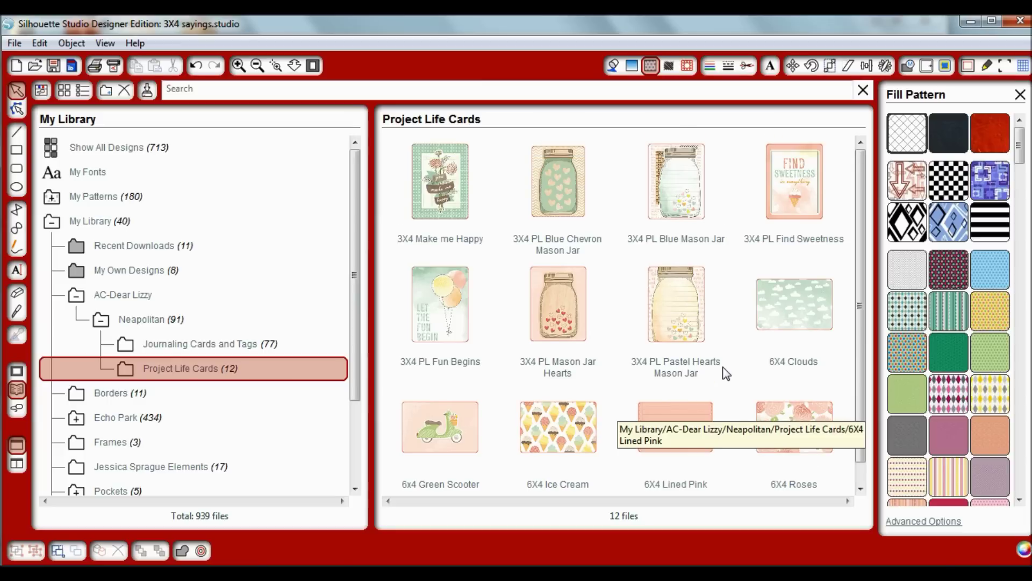
{"action": "left_click", "coordinate": [606, 191]}
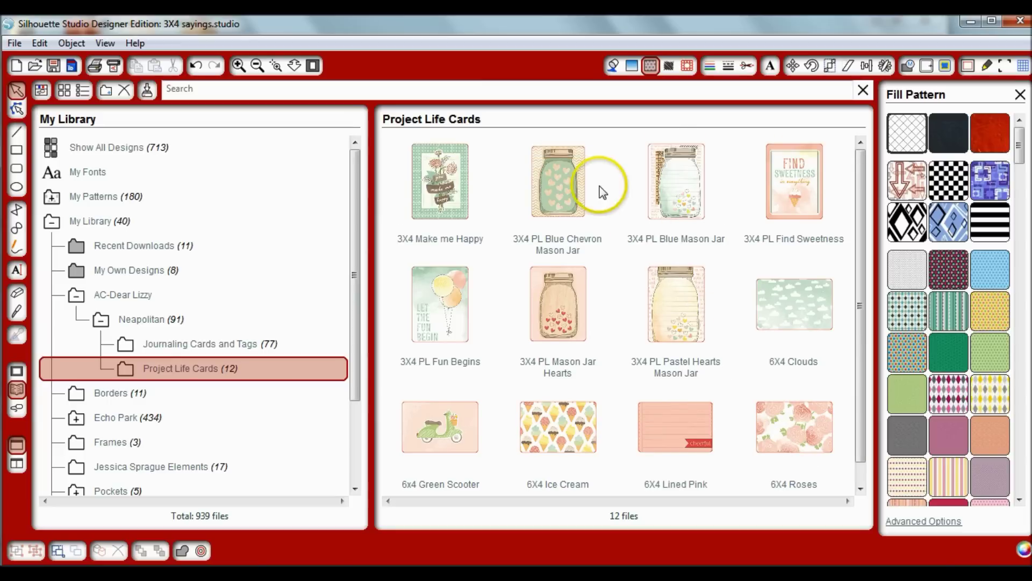
Step: Drag the 4x3 Vertical Project Life frame from My Own Designs into the page's bottom-right slot
{"action": "left_click", "coordinate": [16, 371]}
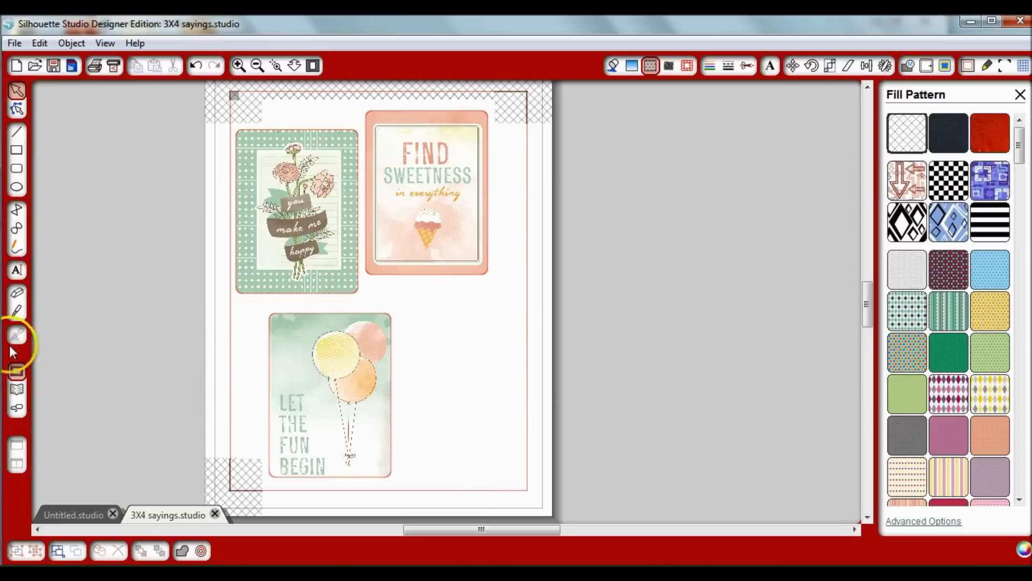
{"action": "left_click", "coordinate": [18, 391]}
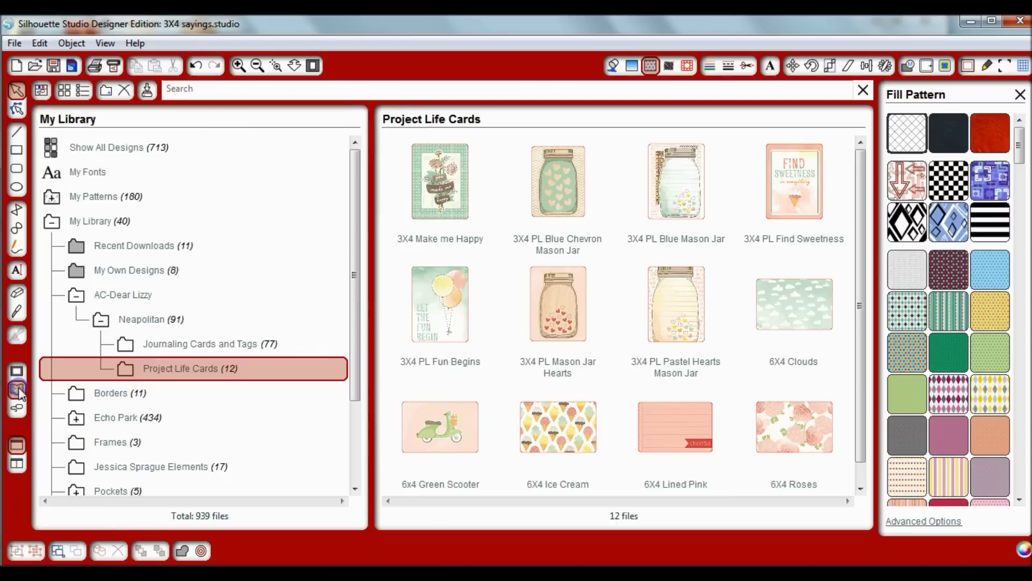
{"action": "left_click", "coordinate": [142, 273]}
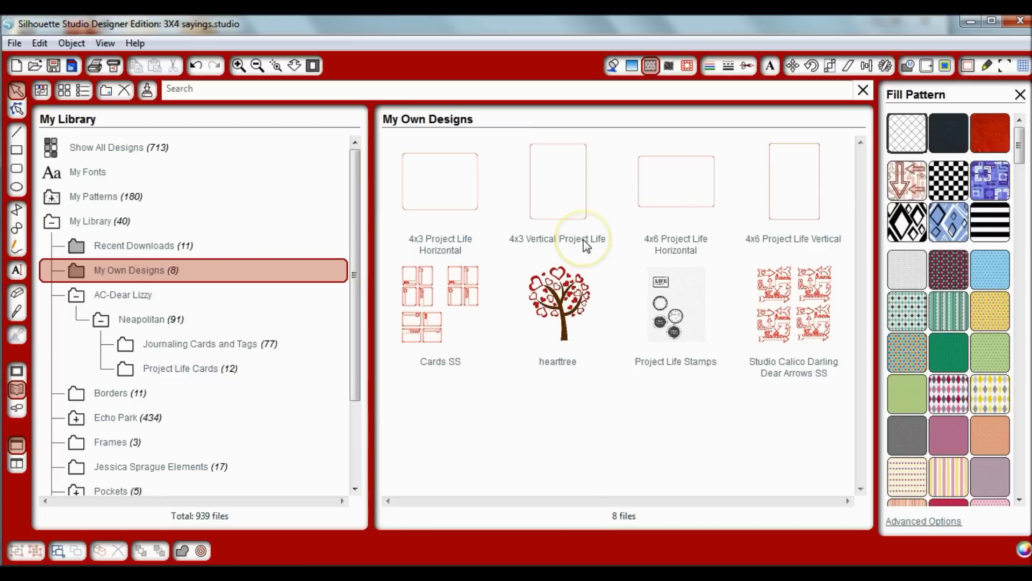
{"action": "left_click_drag", "start_coordinate": [583, 241], "coordinate": [477, 466]}
{"action": "left_click", "coordinate": [527, 280]}
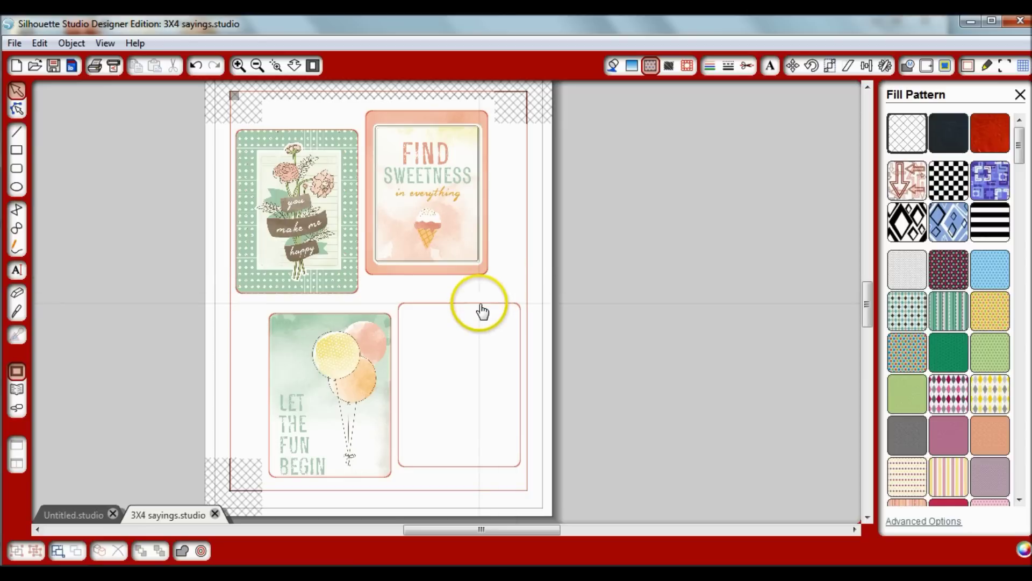
{"action": "left_click", "coordinate": [478, 304]}
{"action": "left_click", "coordinate": [501, 286]}
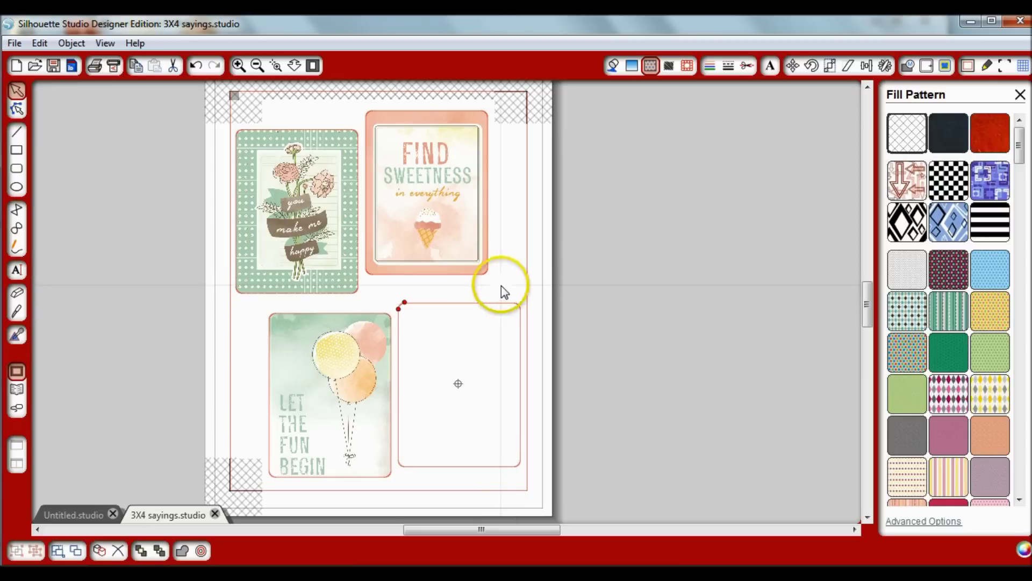
{"action": "left_click", "coordinate": [499, 294]}
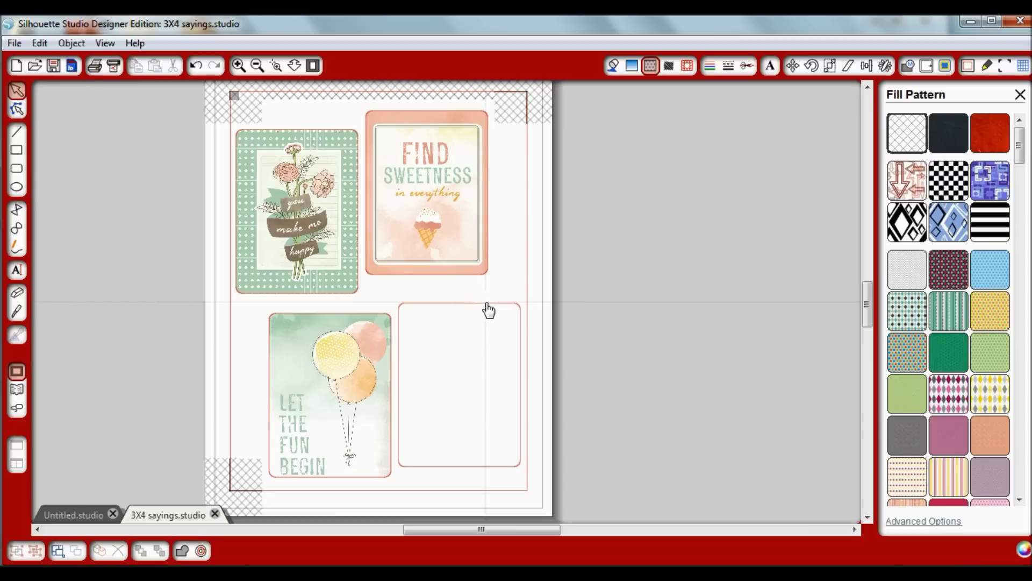
{"action": "left_click", "coordinate": [473, 340]}
{"action": "left_click", "coordinate": [452, 369]}
{"action": "left_click", "coordinate": [473, 289]}
{"action": "left_click", "coordinate": [472, 299]}
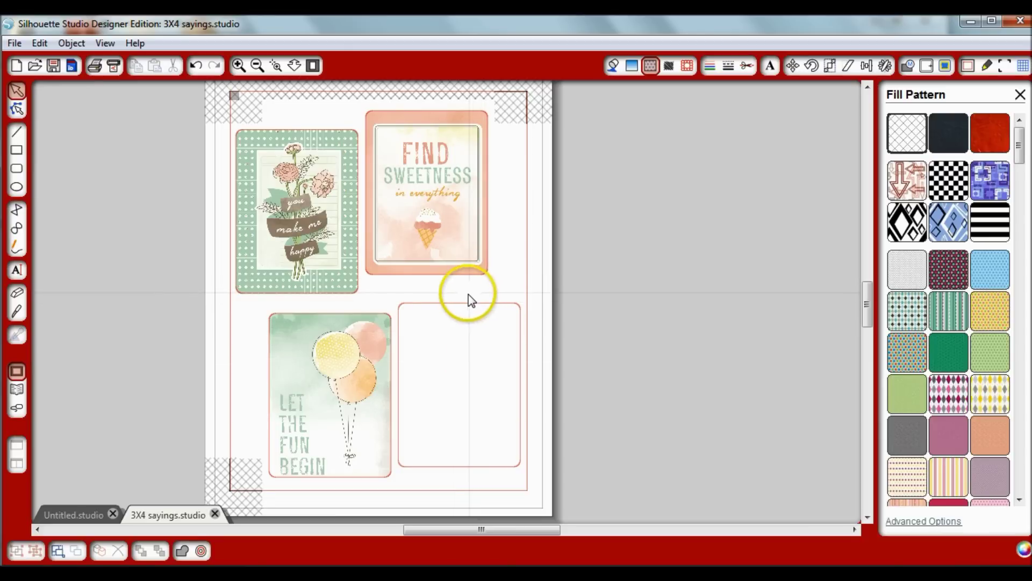
{"action": "left_click", "coordinate": [21, 393]}
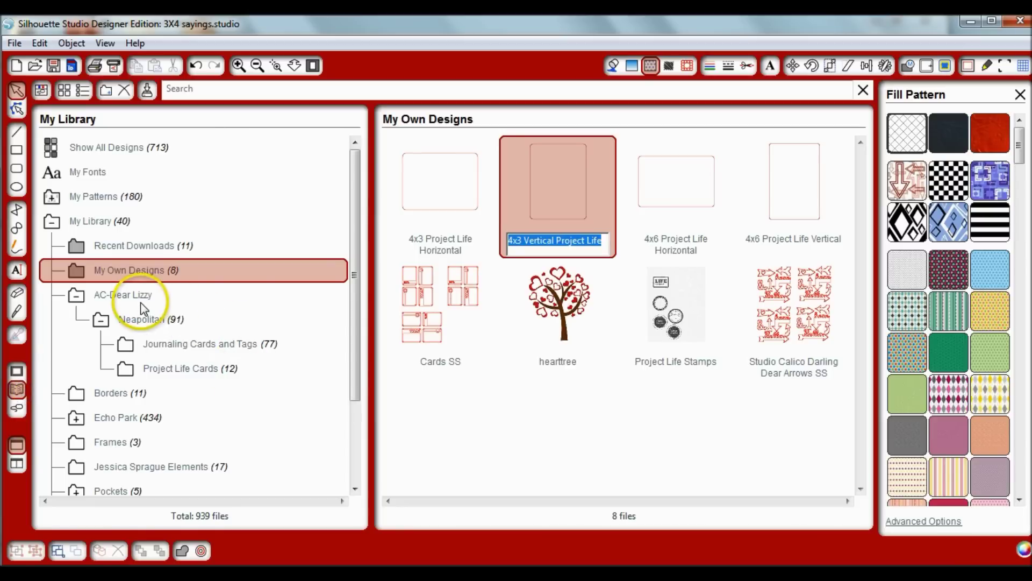
Step: Open Neapolitan's Journaling Cards and Tags folder and place the yellow 'sing' card on the page
{"action": "left_click", "coordinate": [145, 321]}
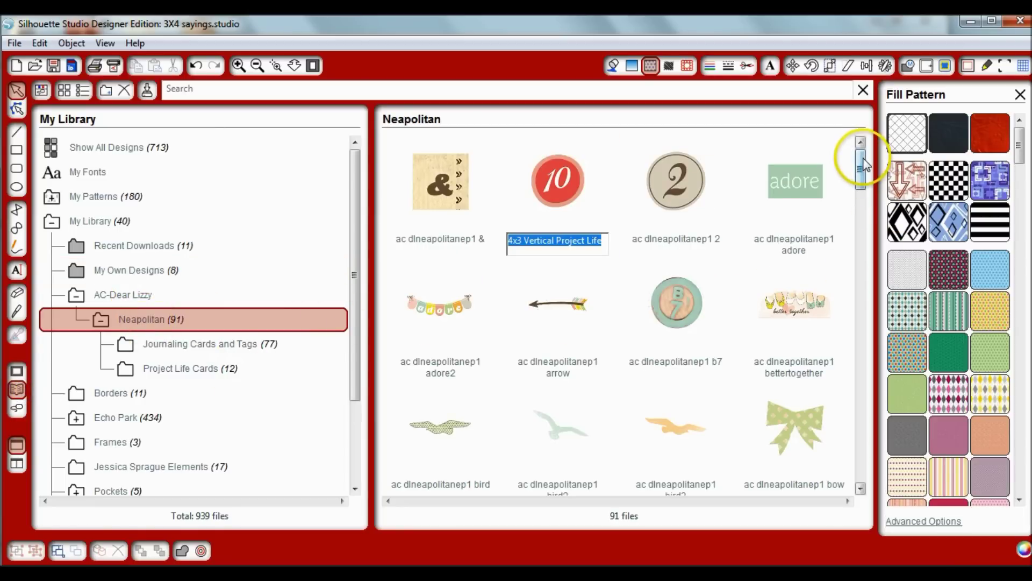
{"action": "scroll", "coordinate": [860, 167], "scroll_direction": "down", "scroll_amount": 3}
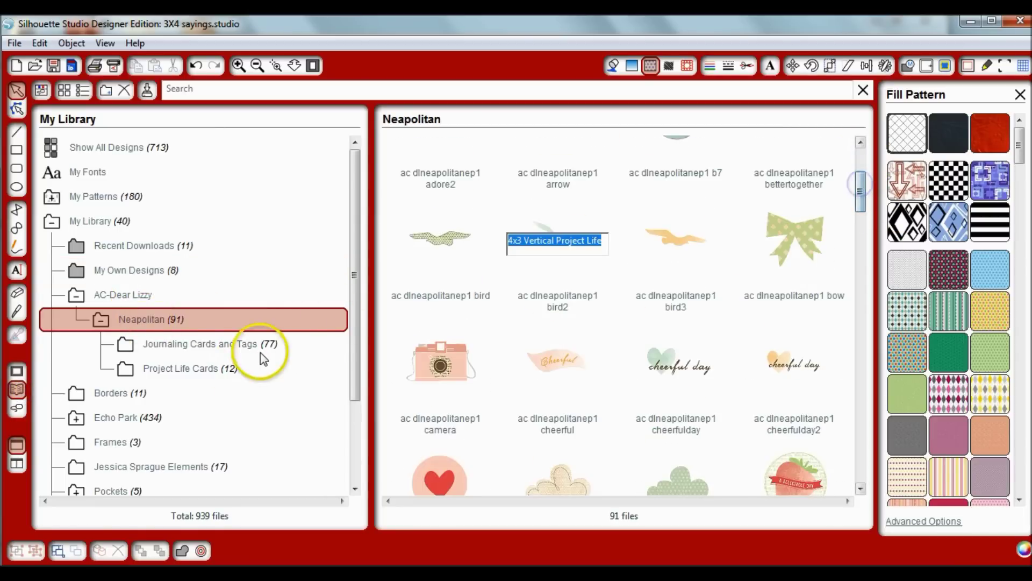
{"action": "left_click", "coordinate": [222, 344]}
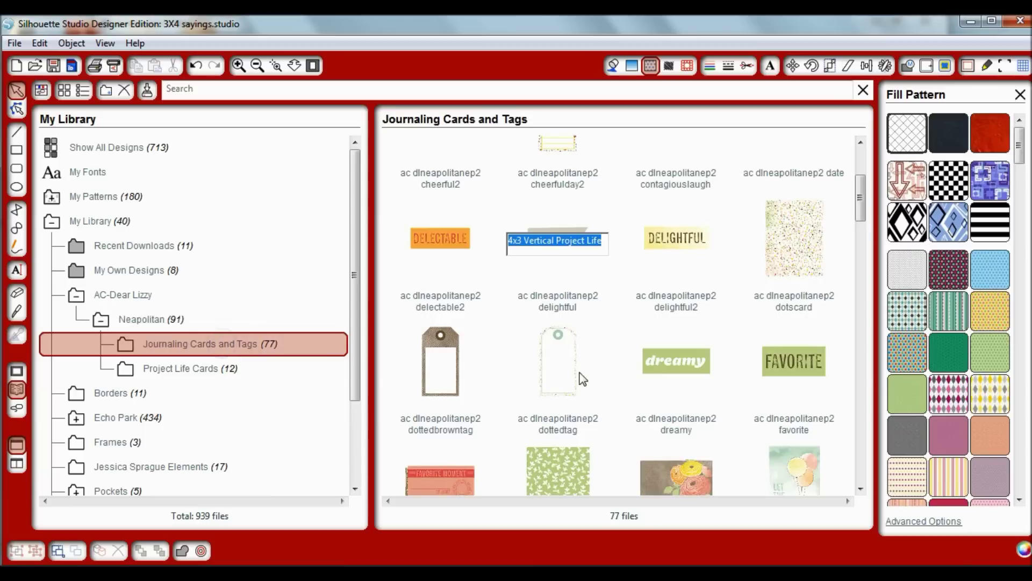
{"action": "left_click_drag", "start_coordinate": [860, 184], "coordinate": [849, 377]}
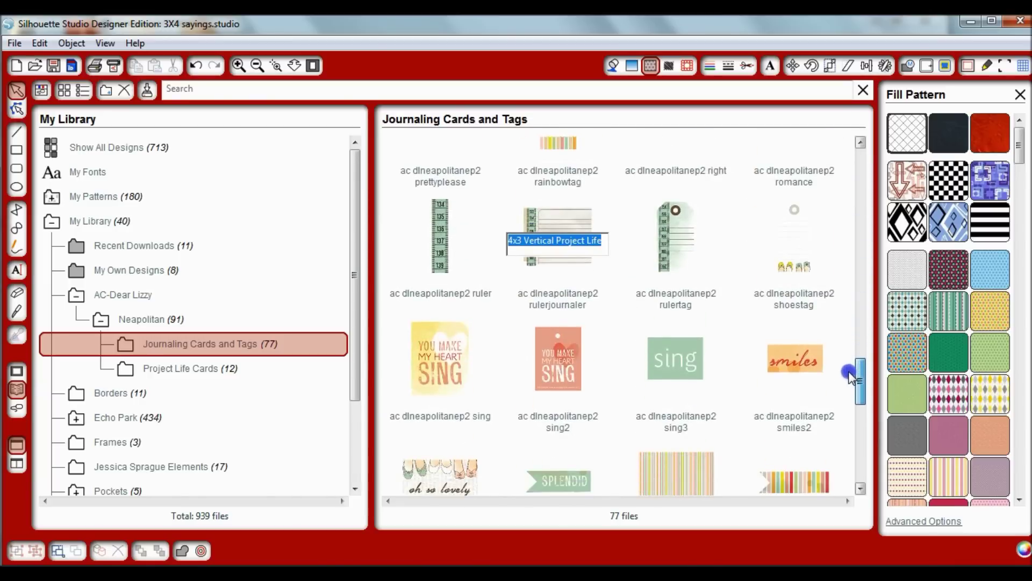
{"action": "left_click", "coordinate": [451, 370]}
{"action": "double_click", "coordinate": [451, 370]}
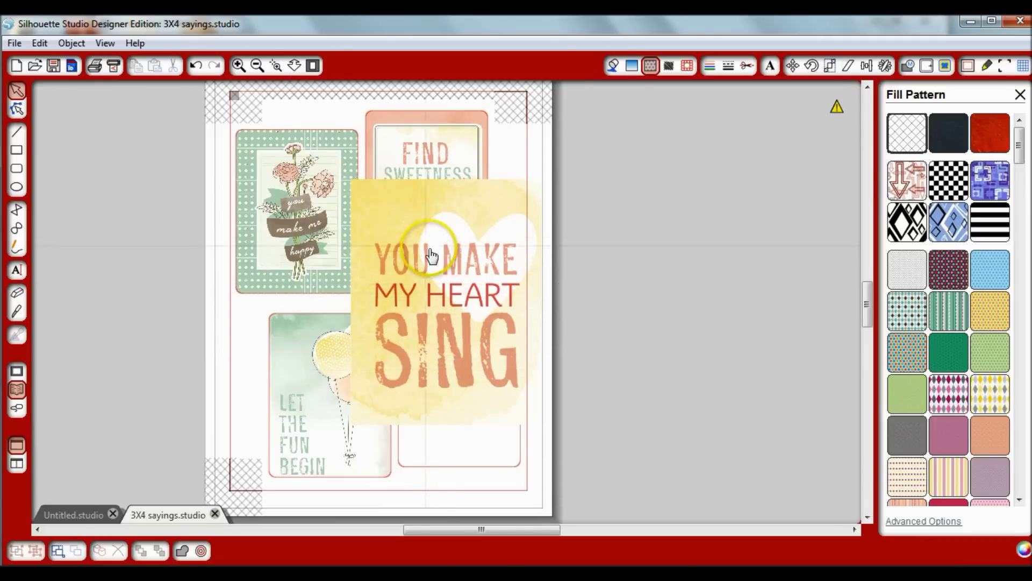
Step: Move the SING card off the page to the right and resize it to about 2.44 in wide
{"action": "left_click_drag", "start_coordinate": [399, 233], "coordinate": [627, 290]}
{"action": "left_click", "coordinate": [667, 280]}
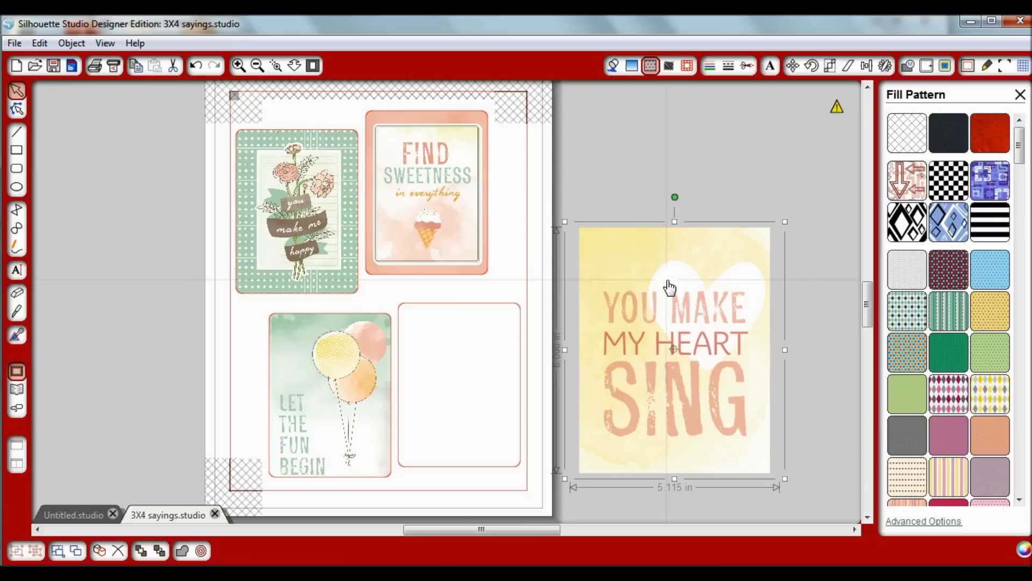
{"action": "mouse_move", "coordinate": [838, 110]}
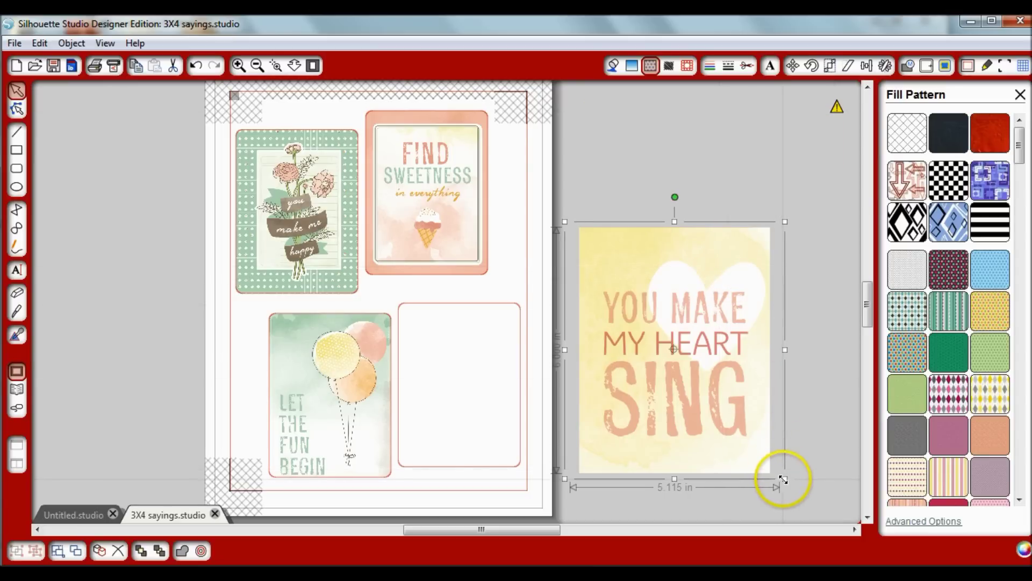
{"action": "left_click_drag", "start_coordinate": [785, 479], "coordinate": [700, 373]}
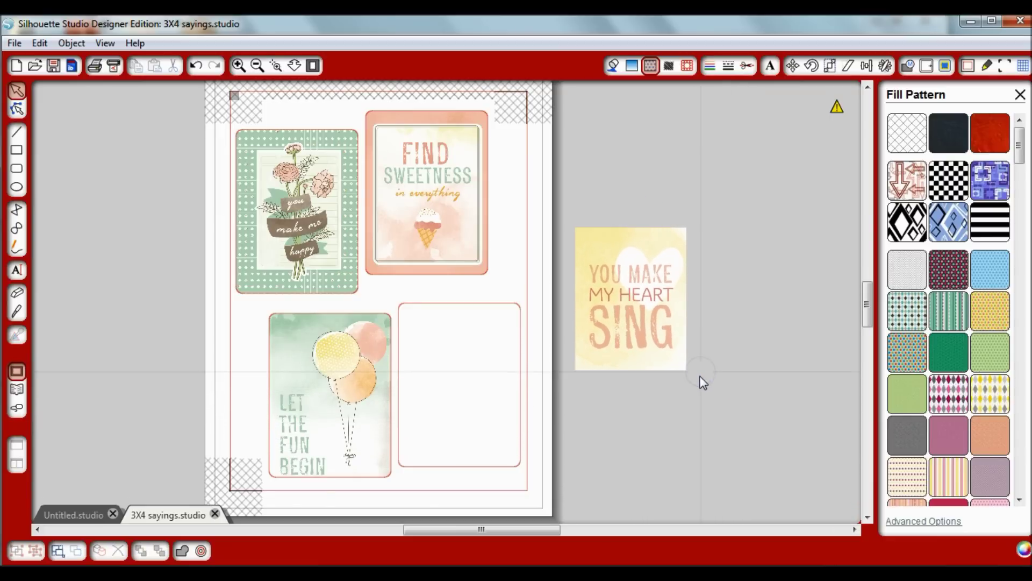
{"action": "left_click_drag", "start_coordinate": [695, 374], "coordinate": [676, 356]}
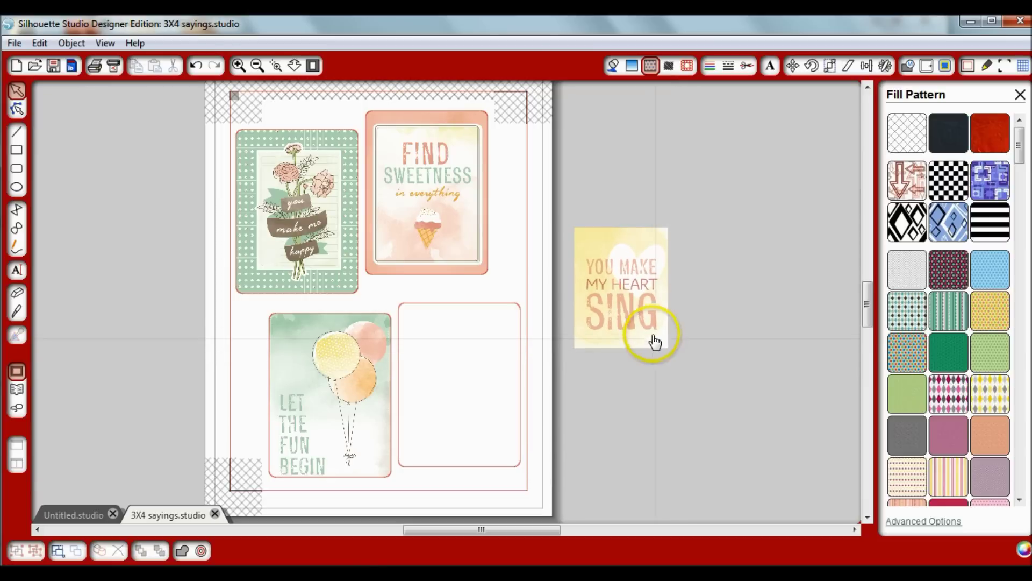
{"action": "left_click", "coordinate": [653, 341]}
{"action": "left_click_drag", "start_coordinate": [680, 361], "coordinate": [678, 357]}
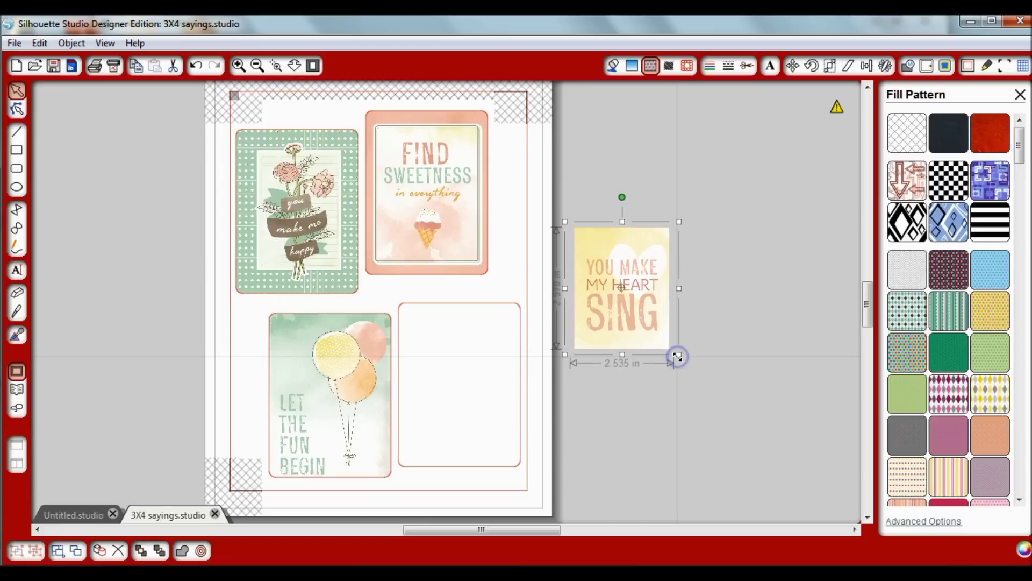
{"action": "left_click_drag", "start_coordinate": [677, 357], "coordinate": [673, 350]}
{"action": "left_click", "coordinate": [710, 363]}
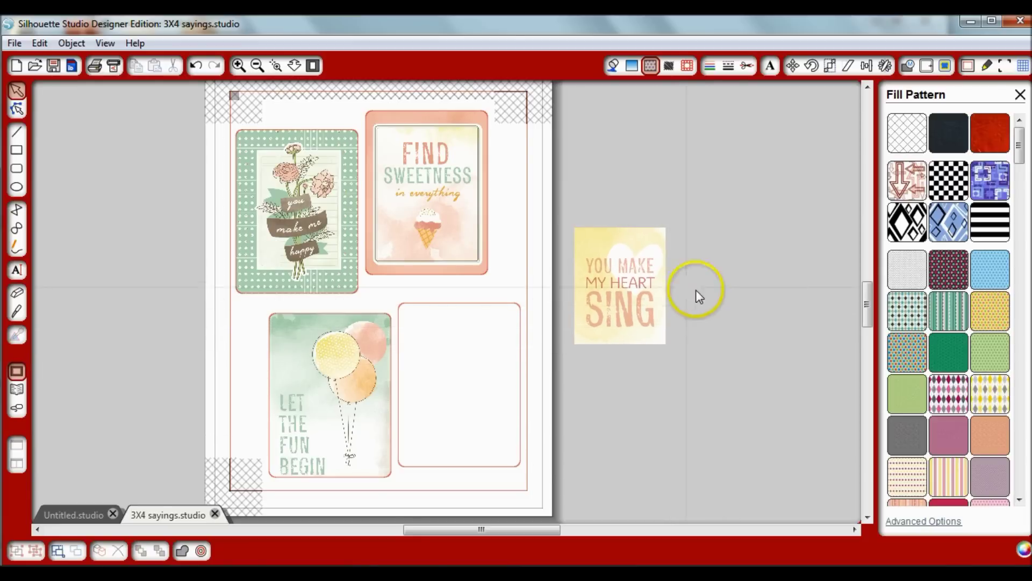
Step: Bring the SING card to the front of the other objects
{"action": "left_click", "coordinate": [633, 286]}
{"action": "right_click", "coordinate": [619, 285]}
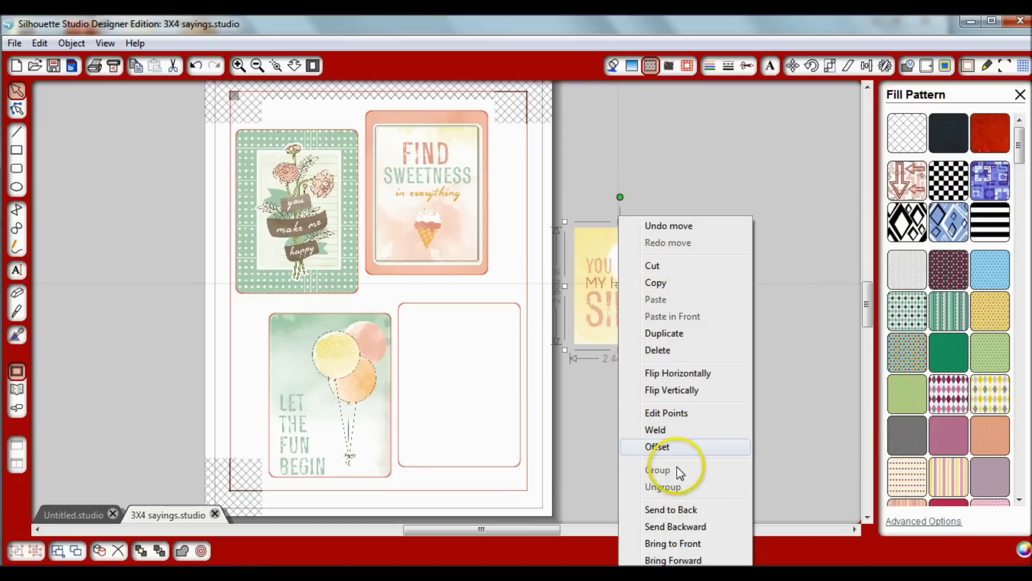
{"action": "left_click", "coordinate": [673, 543]}
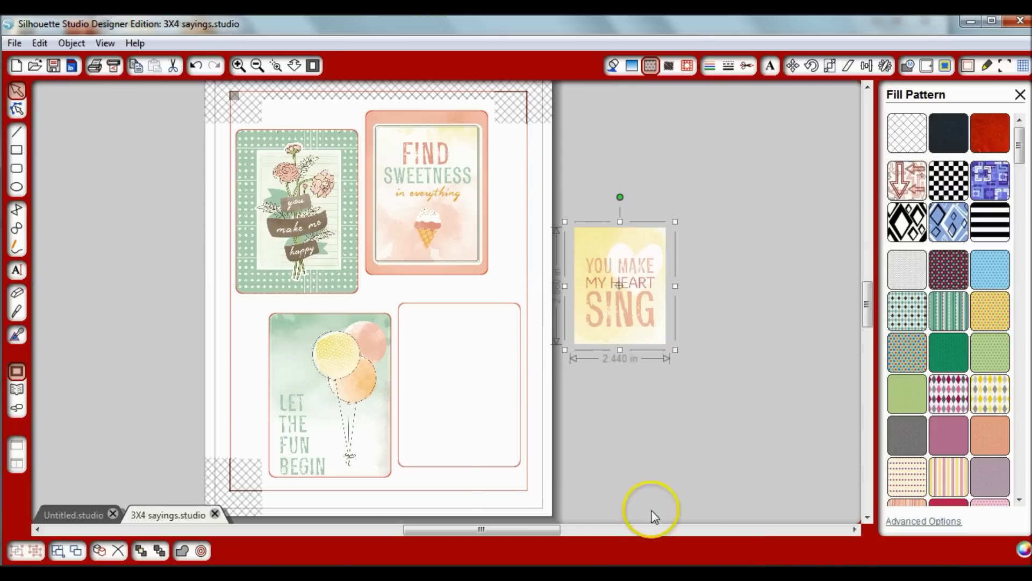
{"action": "left_click", "coordinate": [495, 311]}
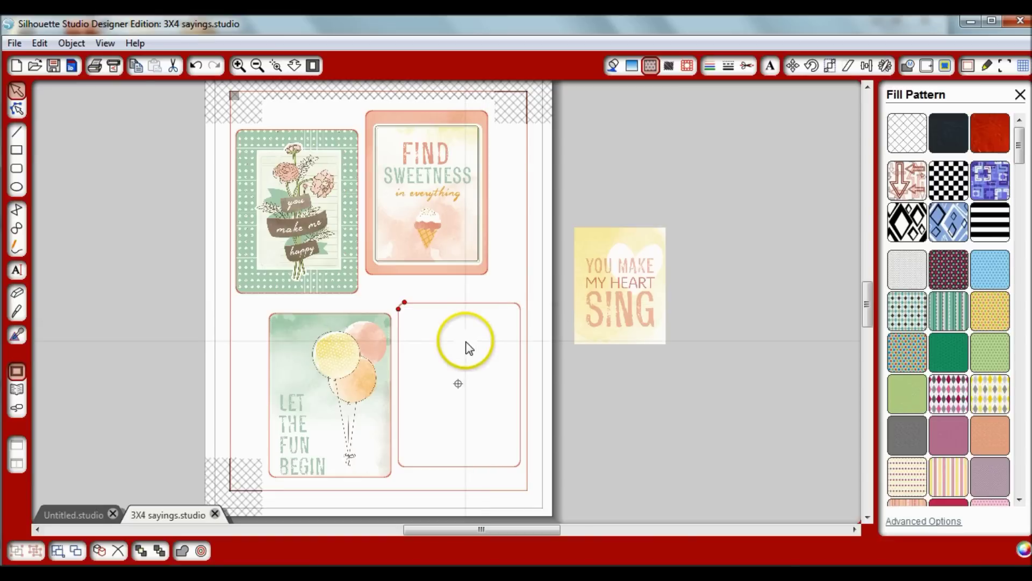
Step: Fill the empty fourth frame with the yellow polka-dot pattern and drag the Sing artwork onto it
{"action": "left_click", "coordinate": [480, 306]}
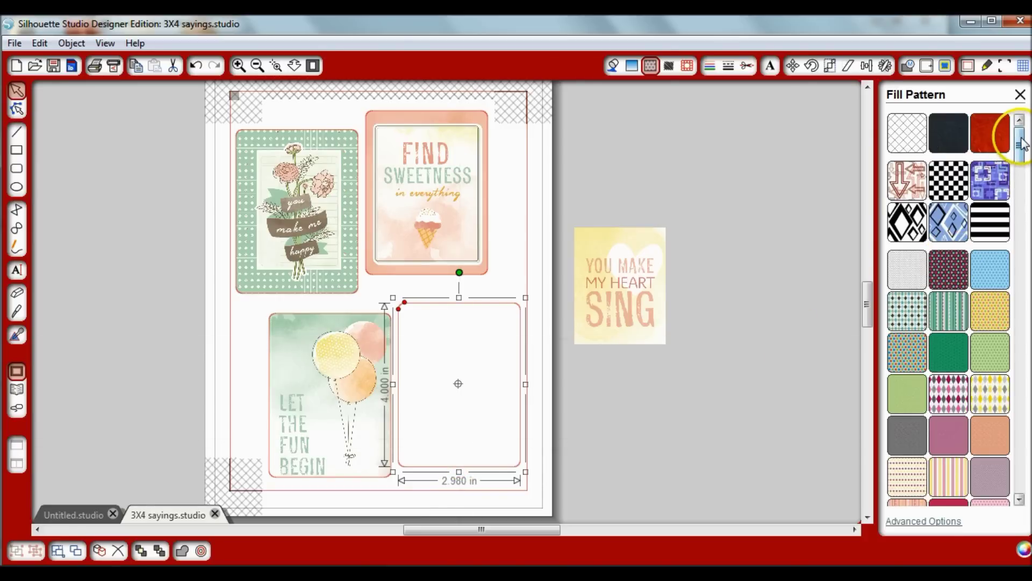
{"action": "left_click", "coordinate": [653, 65]}
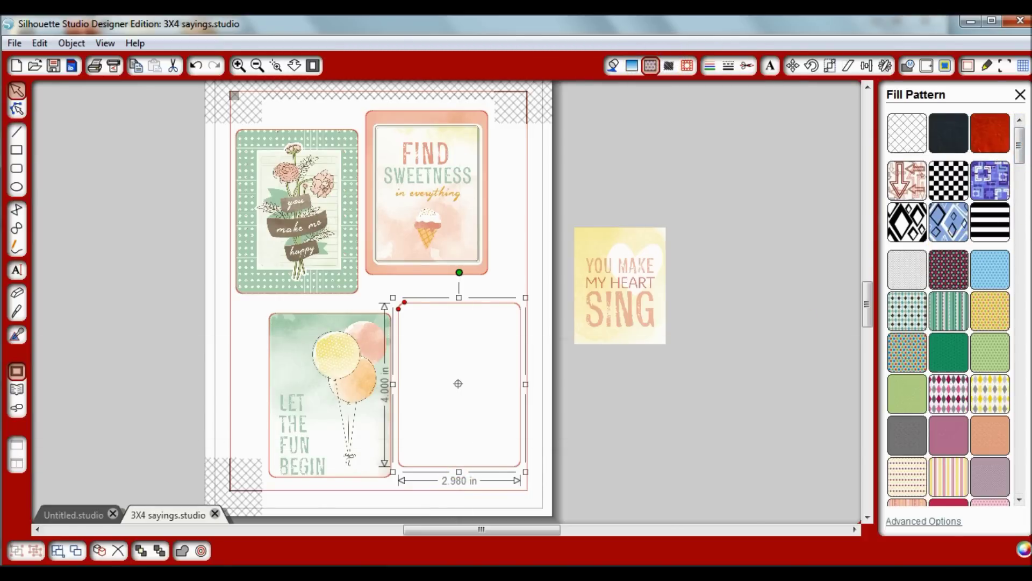
{"action": "left_click_drag", "start_coordinate": [1020, 146], "coordinate": [1020, 233]}
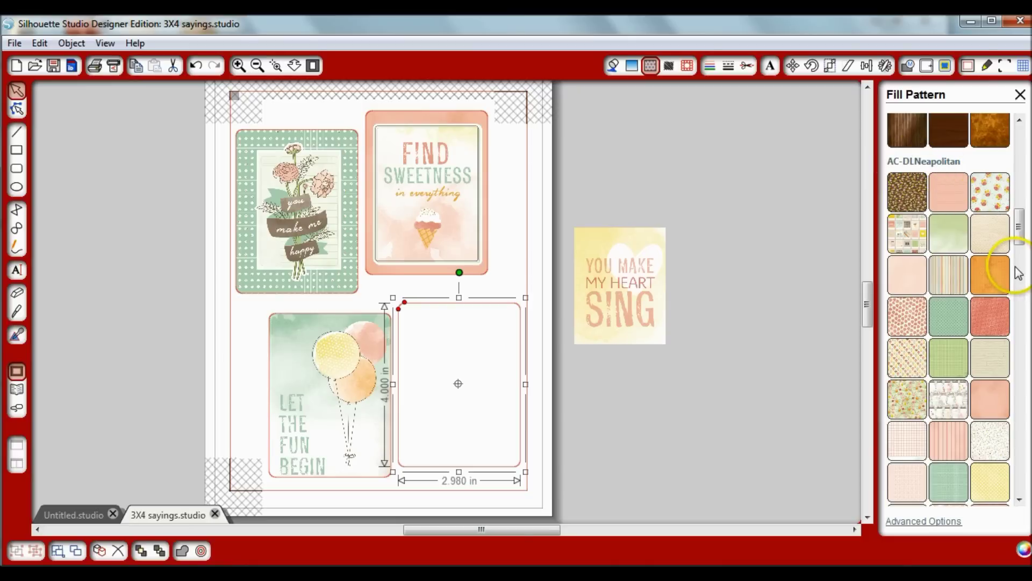
{"action": "left_click", "coordinate": [984, 288]}
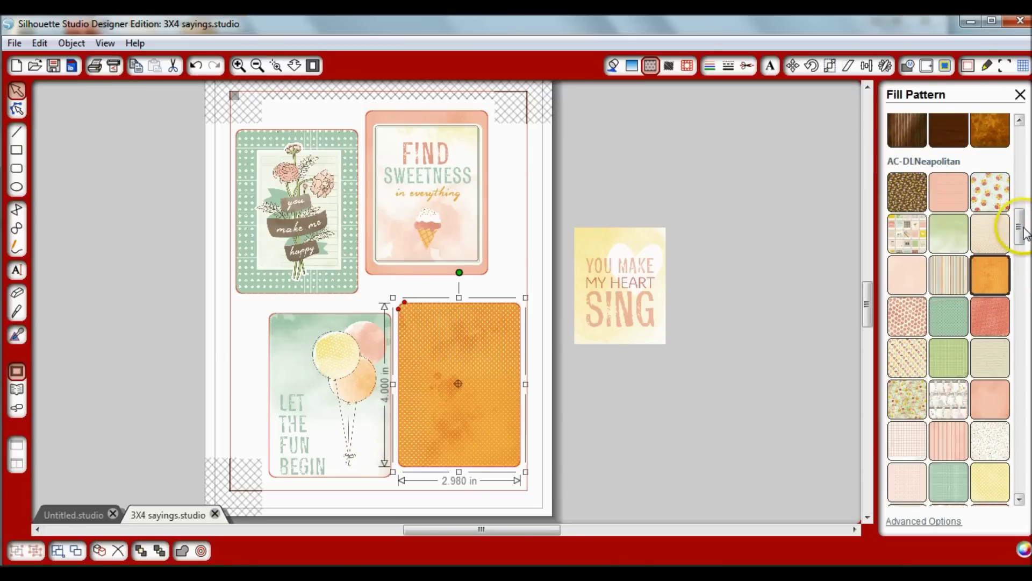
{"action": "left_click_drag", "start_coordinate": [1019, 232], "coordinate": [1020, 254]}
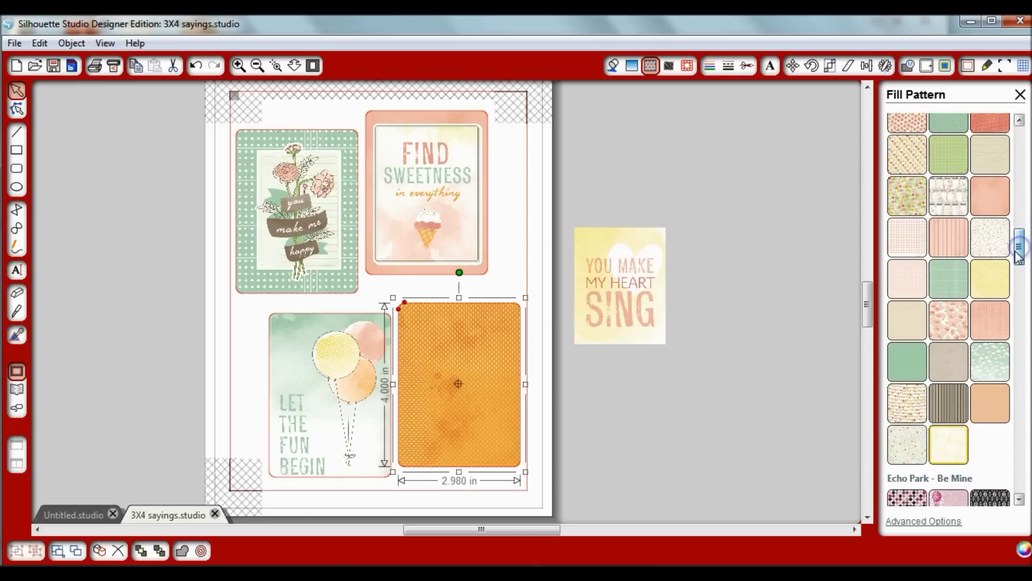
{"action": "left_click", "coordinate": [993, 279]}
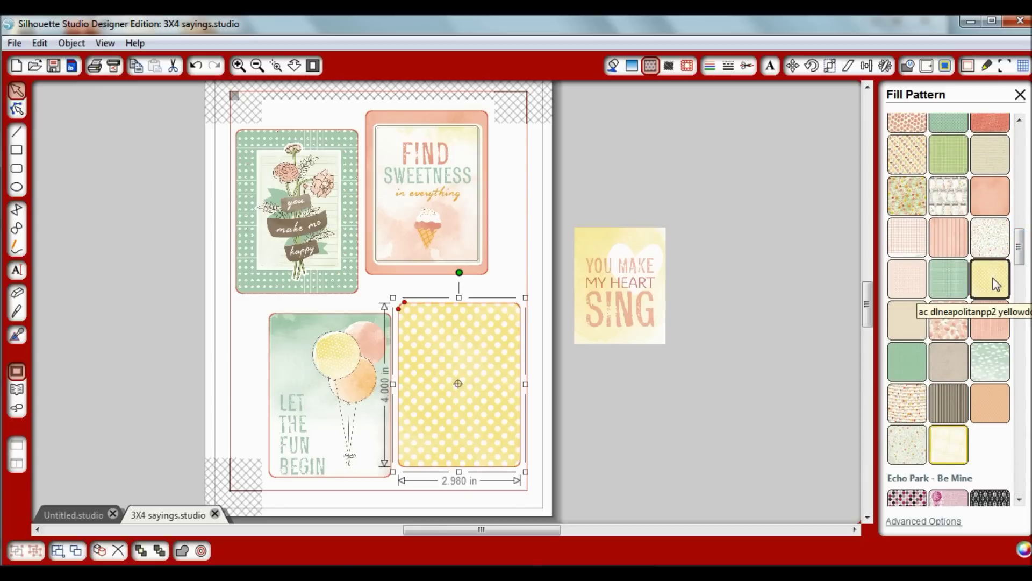
{"action": "left_click", "coordinate": [737, 362]}
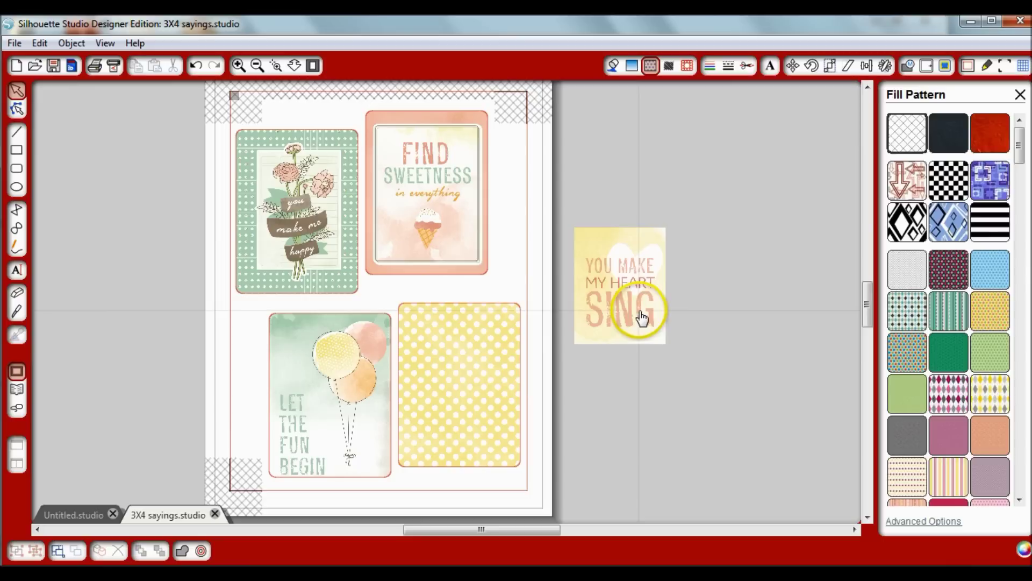
{"action": "left_click_drag", "start_coordinate": [641, 316], "coordinate": [480, 418]}
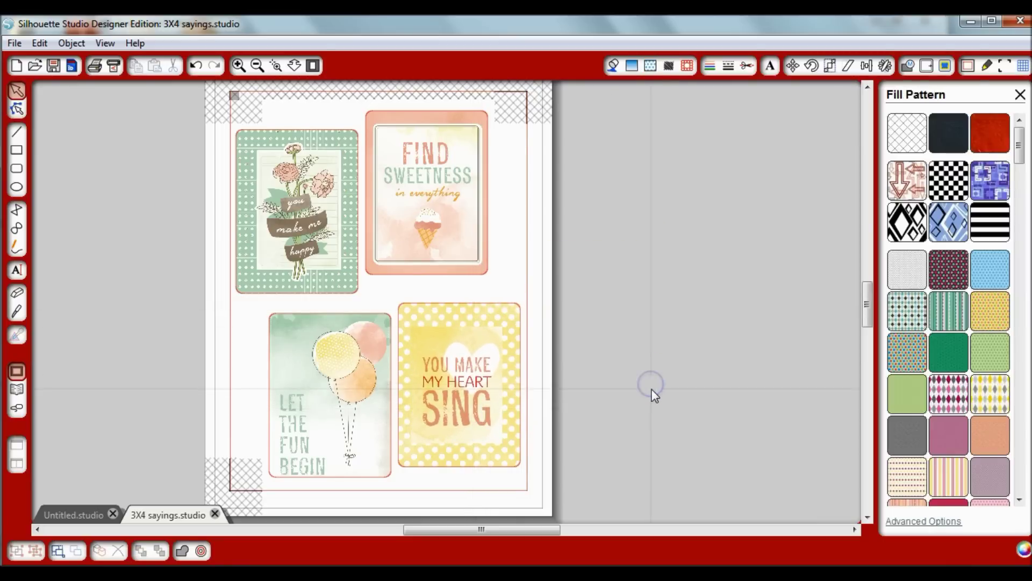
Step: Centre the SING artwork on the yellow polka-dot card with Align Center
{"action": "scroll", "coordinate": [596, 446], "scroll_direction": "down", "scroll_amount": 1}
{"action": "left_click", "coordinate": [596, 446]}
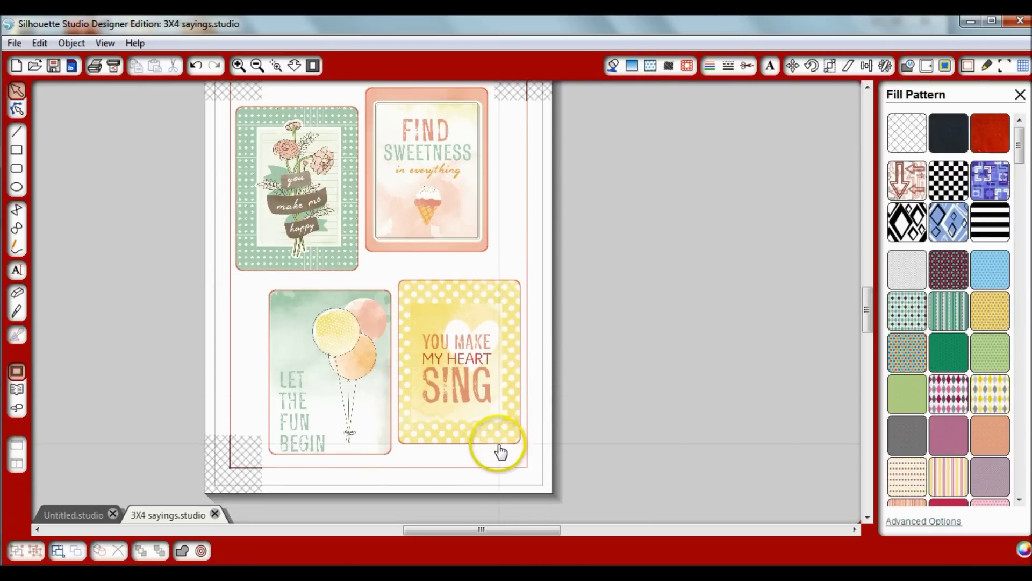
{"action": "left_click", "coordinate": [484, 426]}
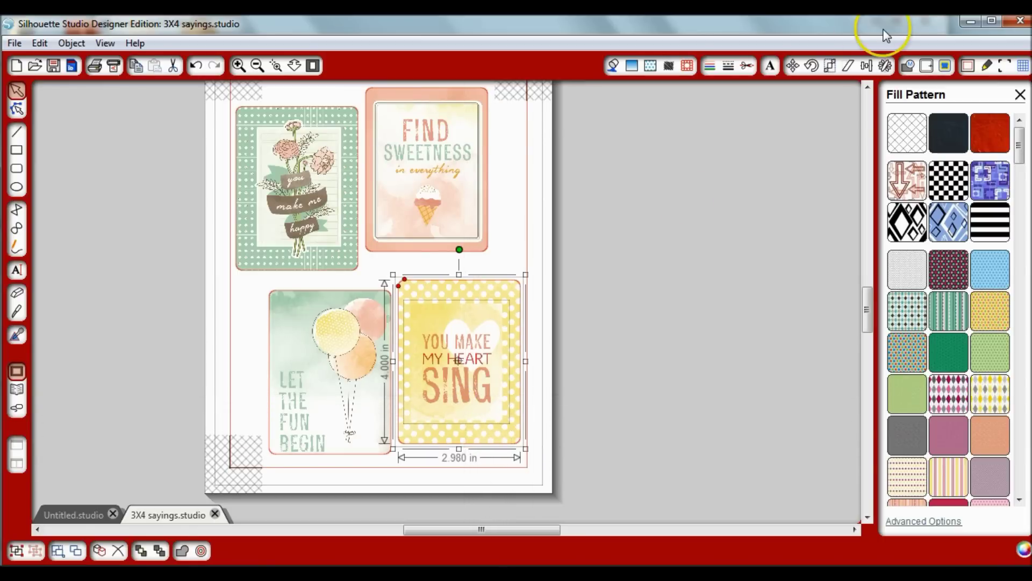
{"action": "left_click", "coordinate": [870, 67]}
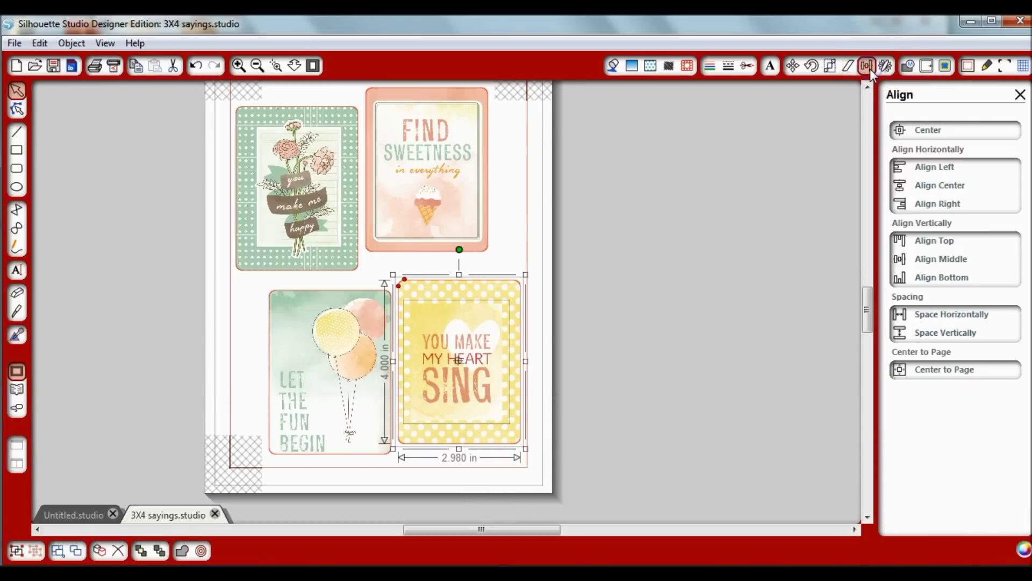
{"action": "left_click", "coordinate": [940, 135]}
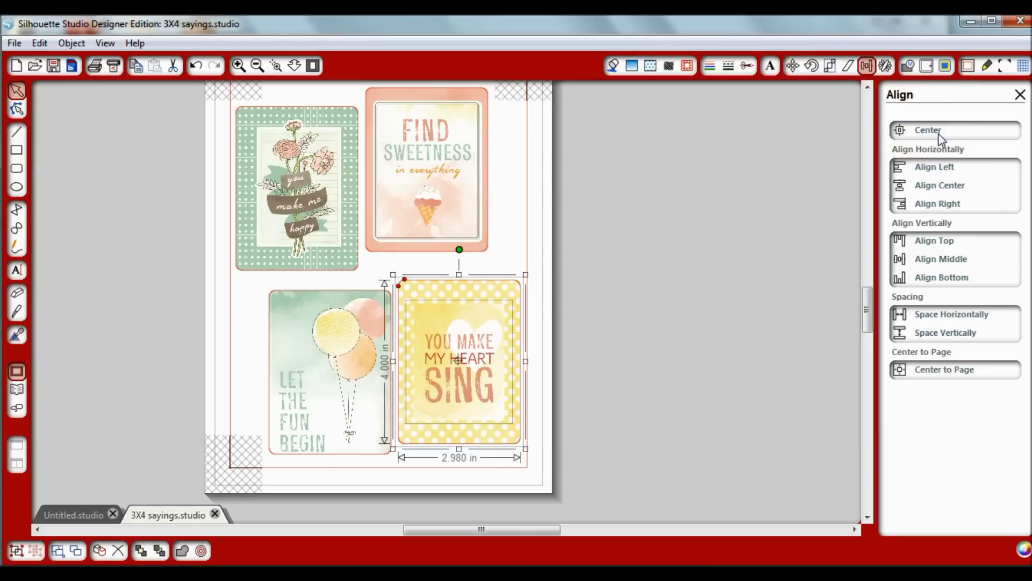
{"action": "left_click", "coordinate": [602, 317]}
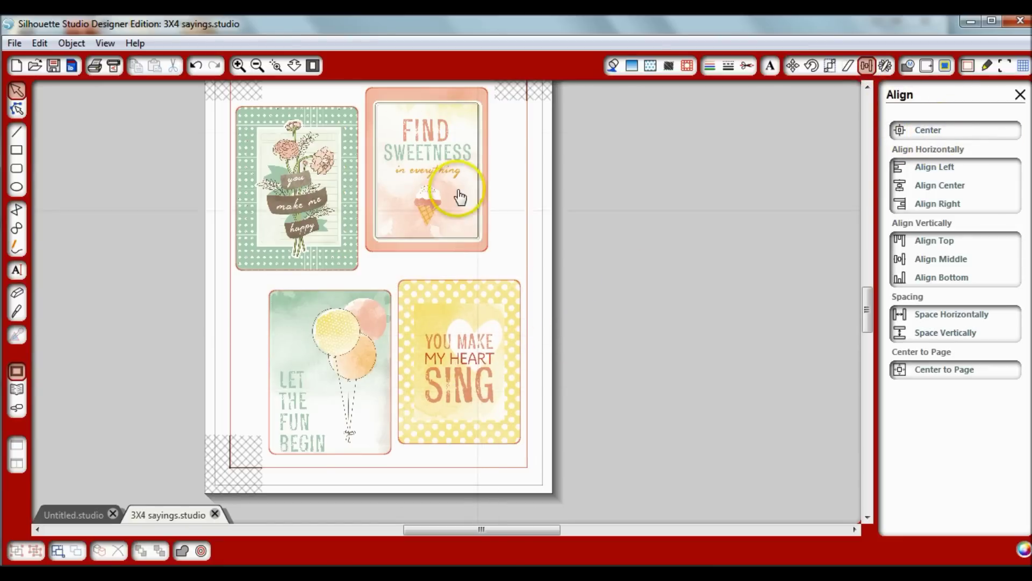
Step: Zoom in to check the centred card, then zoom back out to the whole page
{"action": "left_click", "coordinate": [239, 65]}
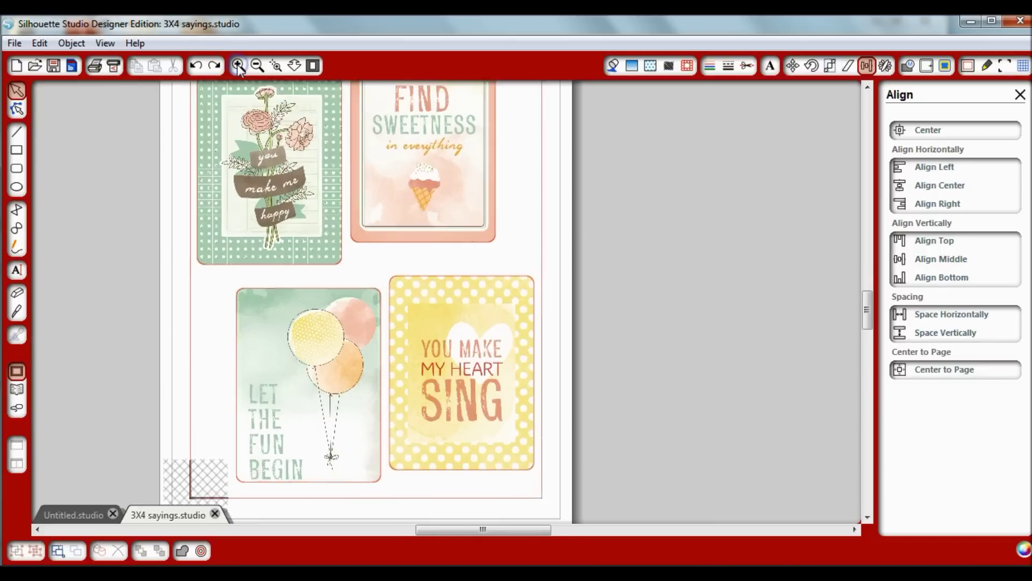
{"action": "left_click", "coordinate": [641, 235]}
{"action": "scroll", "coordinate": [641, 235], "scroll_direction": "down", "scroll_amount": 3}
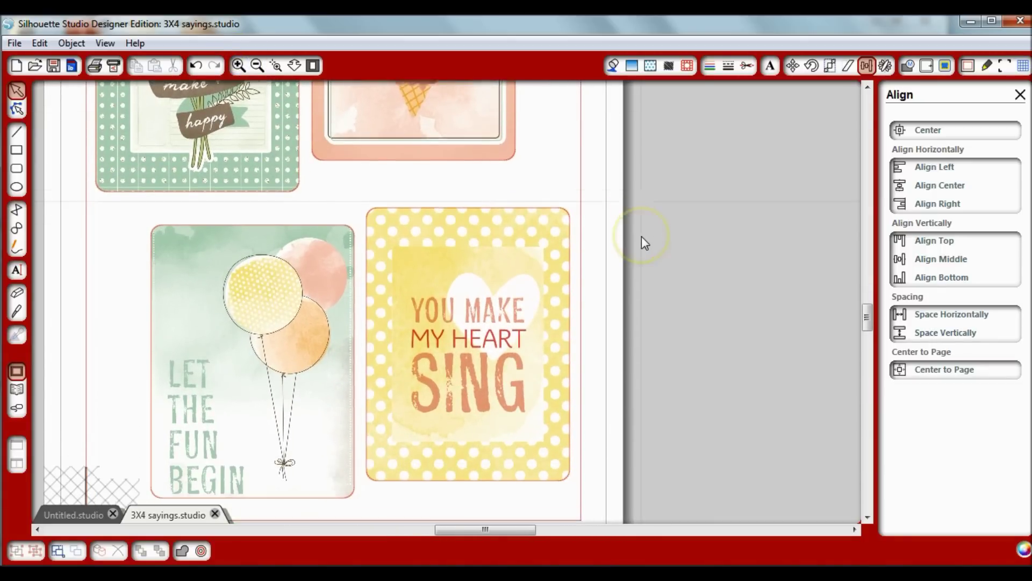
{"action": "scroll", "coordinate": [645, 243], "scroll_direction": "up", "scroll_amount": 1}
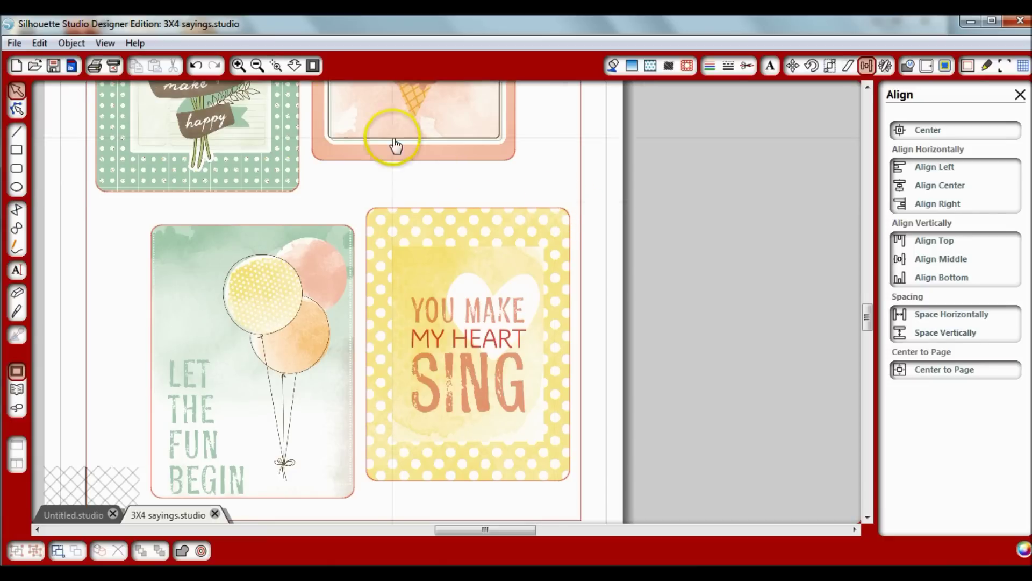
{"action": "scroll", "coordinate": [256, 67], "scroll_direction": "up", "scroll_amount": 3}
{"action": "left_click", "coordinate": [257, 65]}
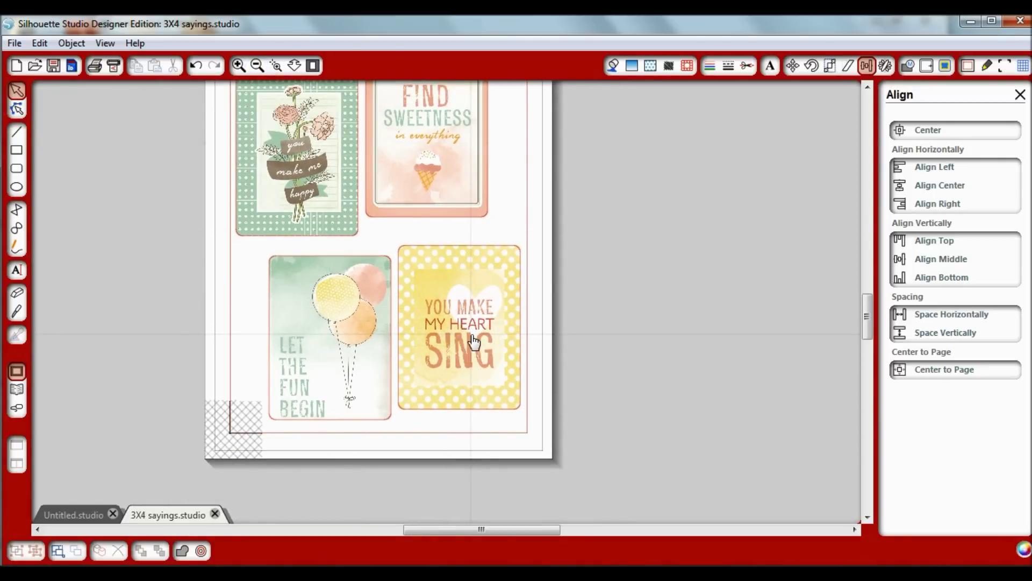
{"action": "left_click", "coordinate": [433, 191]}
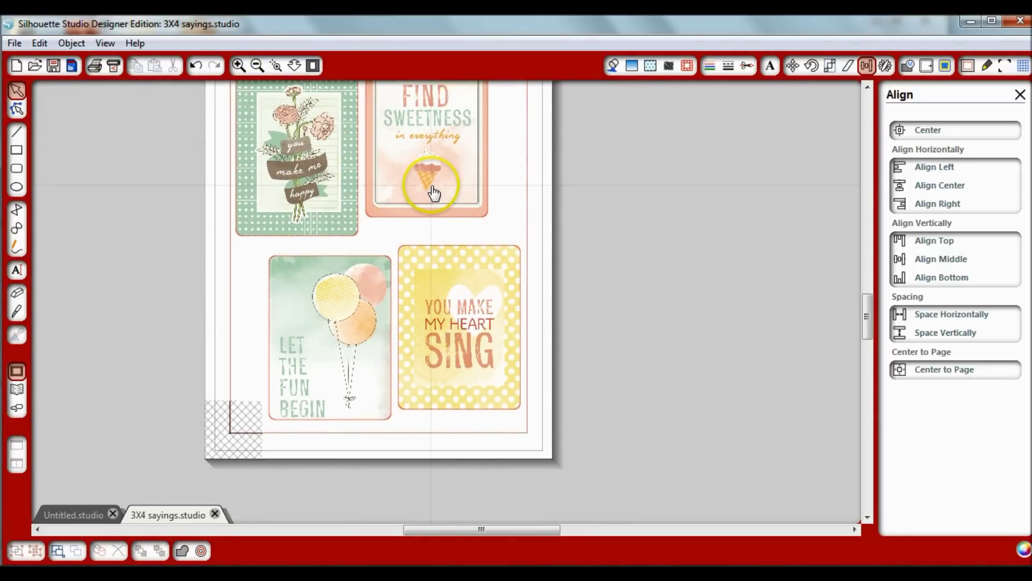
Step: Delete the FIND SWEETNESS, flower and LET THE FUN BEGIN cards
{"action": "left_click", "coordinate": [433, 188]}
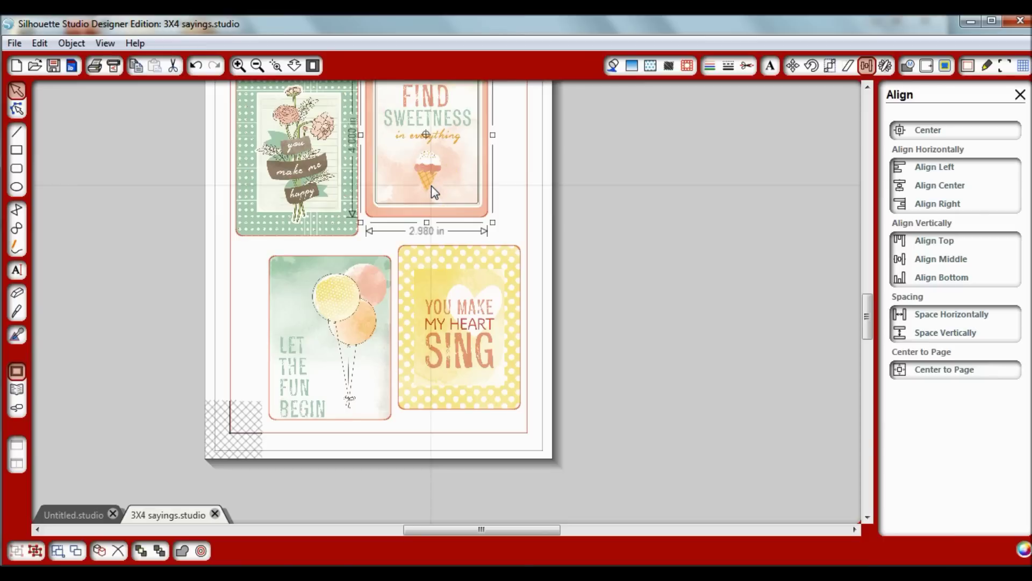
{"action": "key", "text": "Delete"}
{"action": "left_click", "coordinate": [310, 183]}
{"action": "key", "text": "Delete"}
{"action": "left_click", "coordinate": [358, 339]}
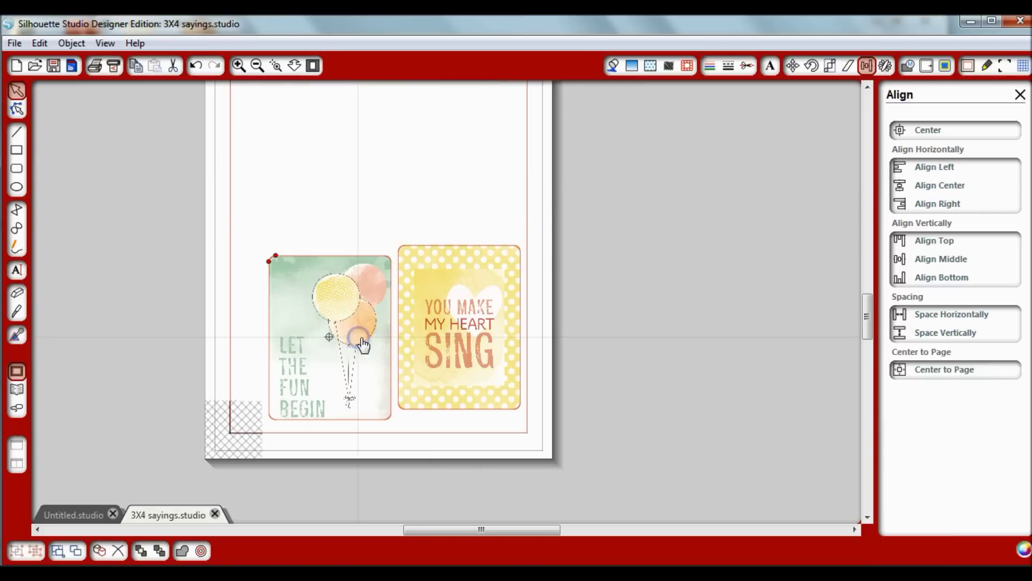
{"action": "key", "text": "Delete"}
Step: Group the Sing card's pieces and move the group to the page's upper middle
{"action": "left_click", "coordinate": [255, 63]}
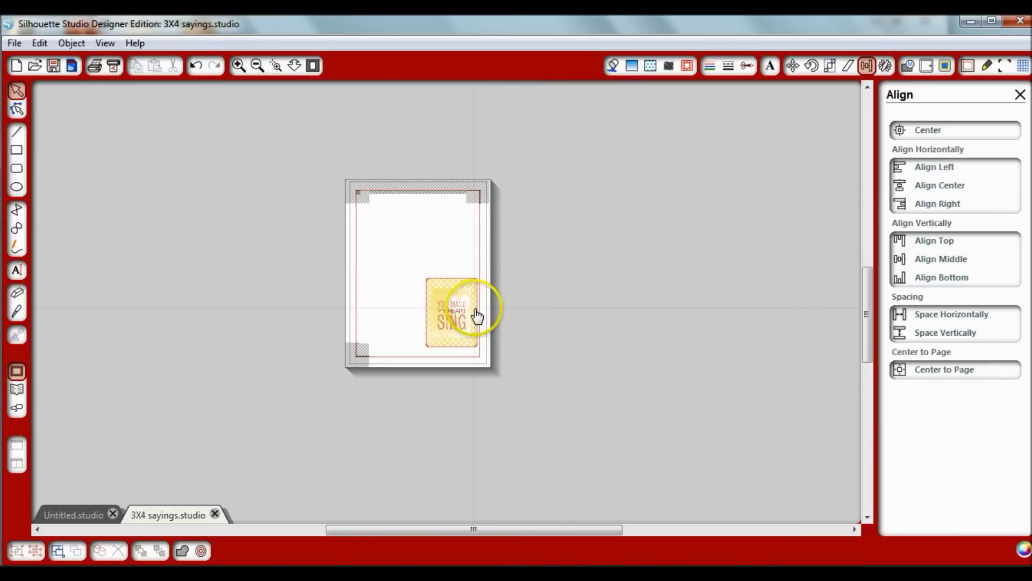
{"action": "left_click", "coordinate": [239, 65]}
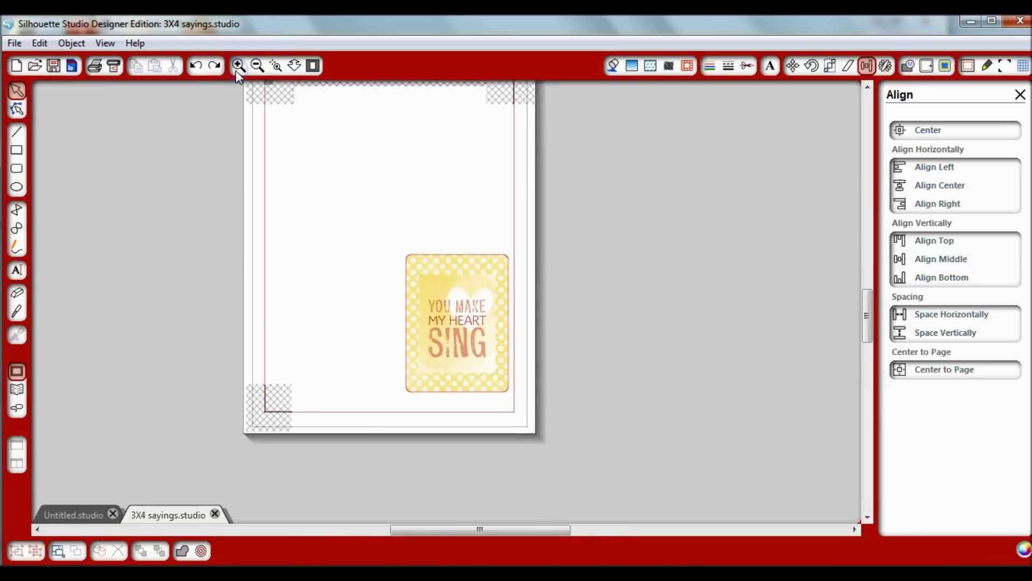
{"action": "left_click", "coordinate": [239, 66]}
{"action": "left_click_drag", "start_coordinate": [366, 222], "coordinate": [473, 392]}
{"action": "right_click", "coordinate": [427, 303]}
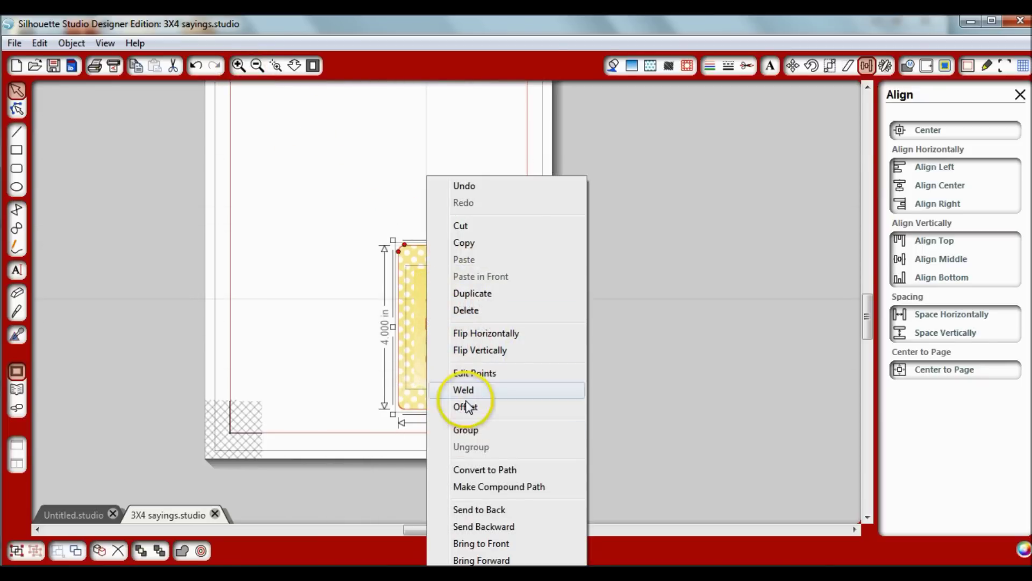
{"action": "left_click", "coordinate": [490, 431]}
{"action": "left_click", "coordinate": [329, 224]}
{"action": "left_click_drag", "start_coordinate": [470, 325], "coordinate": [408, 268]}
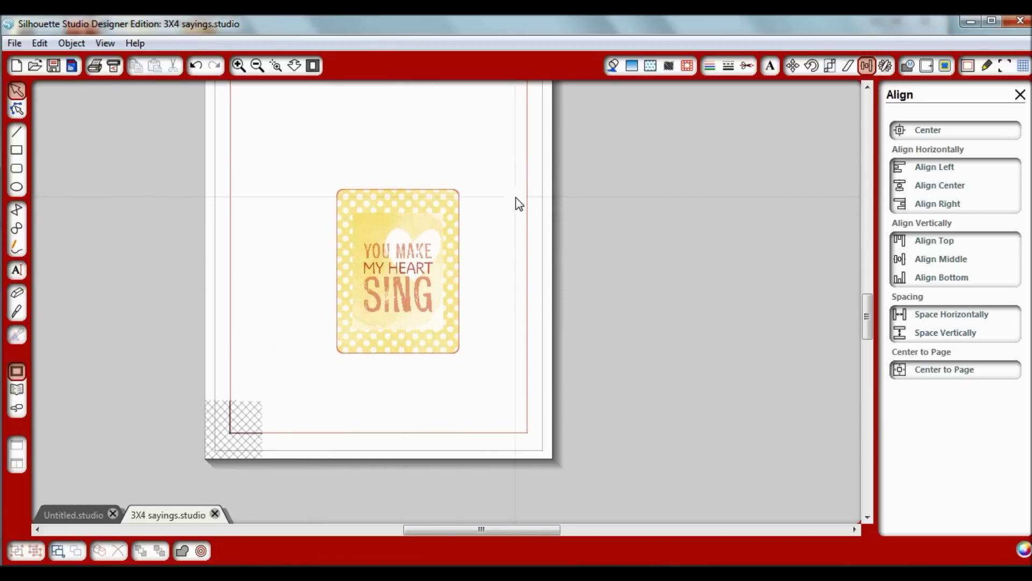
Step: Open Save to Library and name the design '3X4 Make Heart Sing'
{"action": "left_click", "coordinate": [411, 122]}
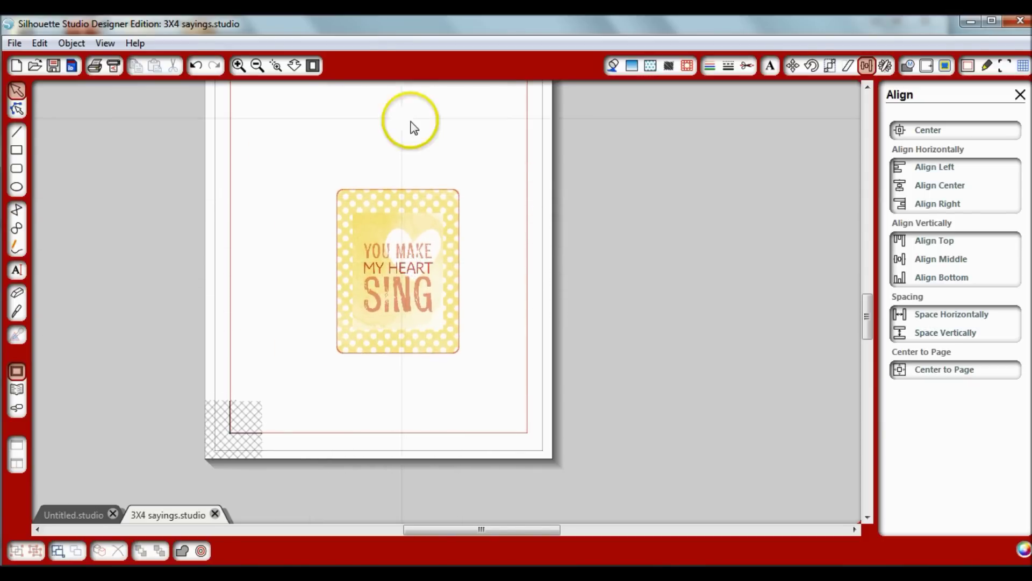
{"action": "left_click", "coordinate": [15, 44]}
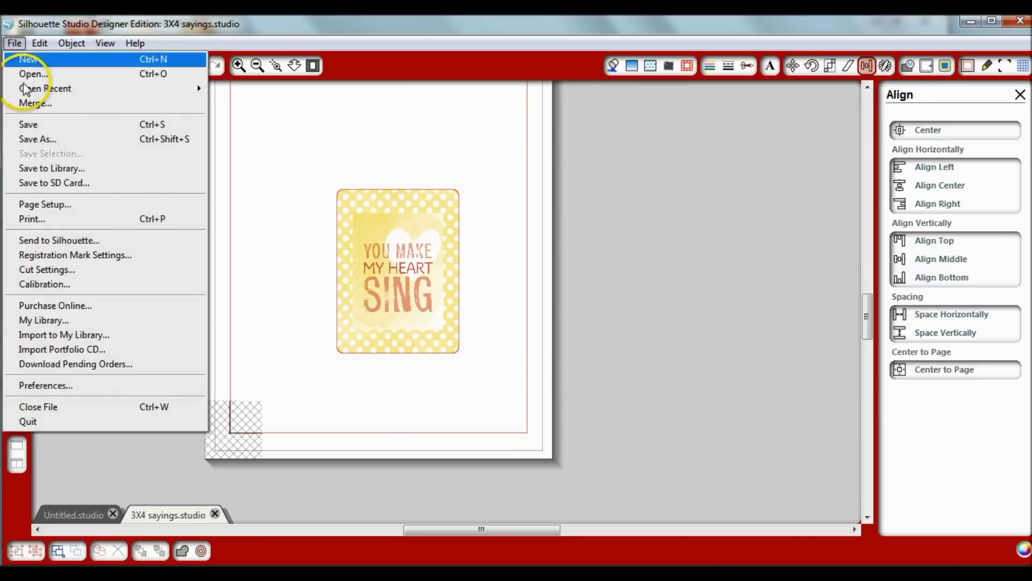
{"action": "left_click", "coordinate": [66, 170]}
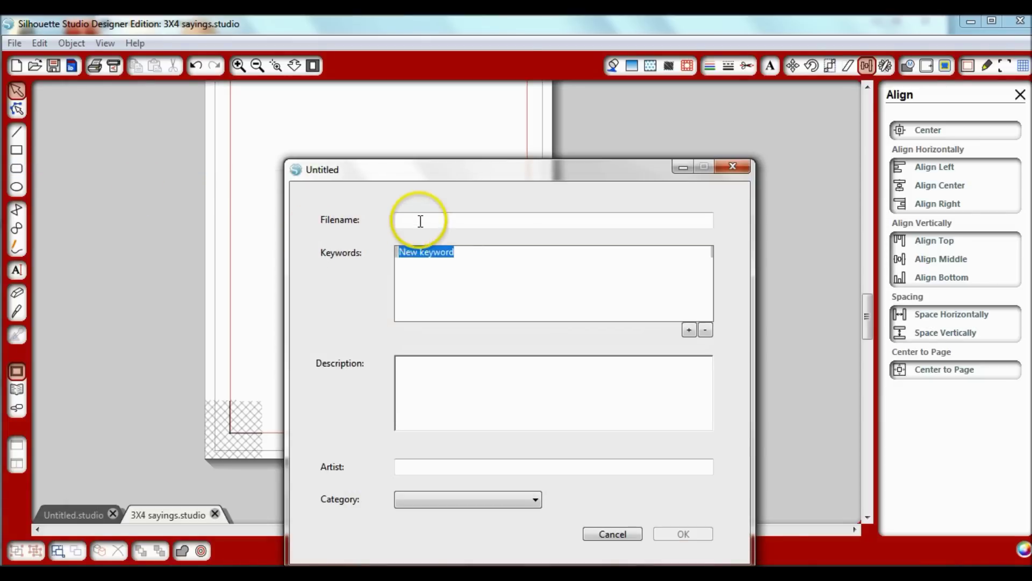
{"action": "left_click", "coordinate": [497, 219]}
{"action": "type", "text": "3X4"}
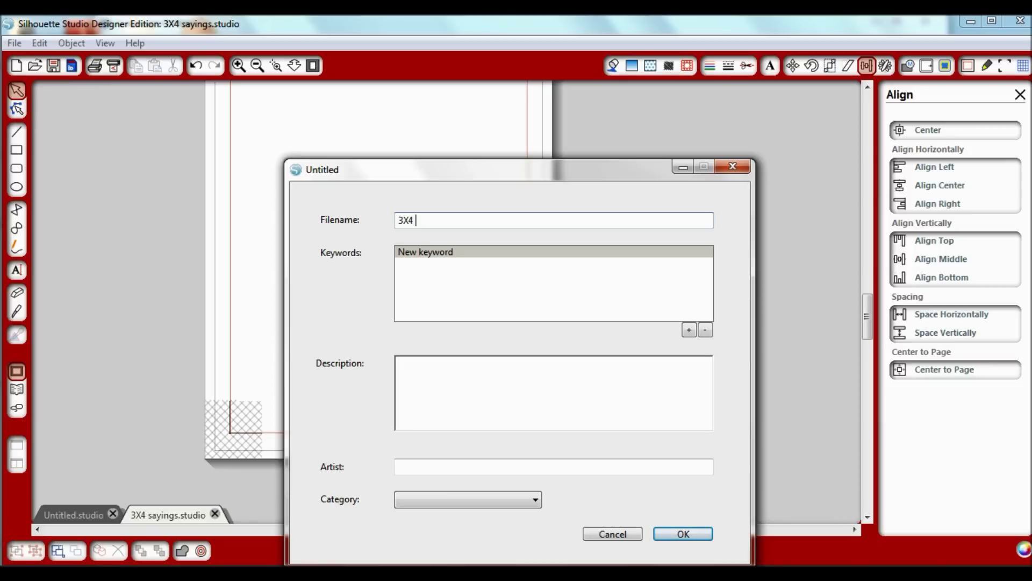
{"action": "left_click_drag", "start_coordinate": [508, 176], "coordinate": [679, 172]}
{"action": "left_click", "coordinate": [634, 205]}
{"action": "double_click", "coordinate": [628, 216]}
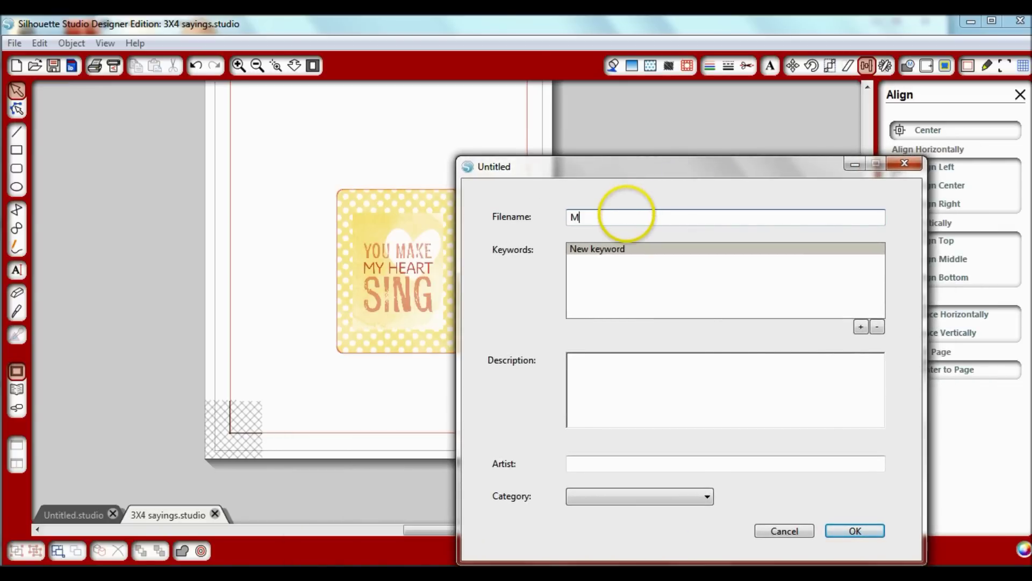
{"action": "type", "text": "Ma"}
{"action": "key", "text": "BackSpace"}
{"action": "key", "text": "BackSpace"}
{"action": "type", "text": "3X4 Make Heart Sing"}
Step: Enter the artist and set the category to Print and Cut
{"action": "left_click", "coordinate": [624, 465]}
{"action": "type", "text": "AC "}
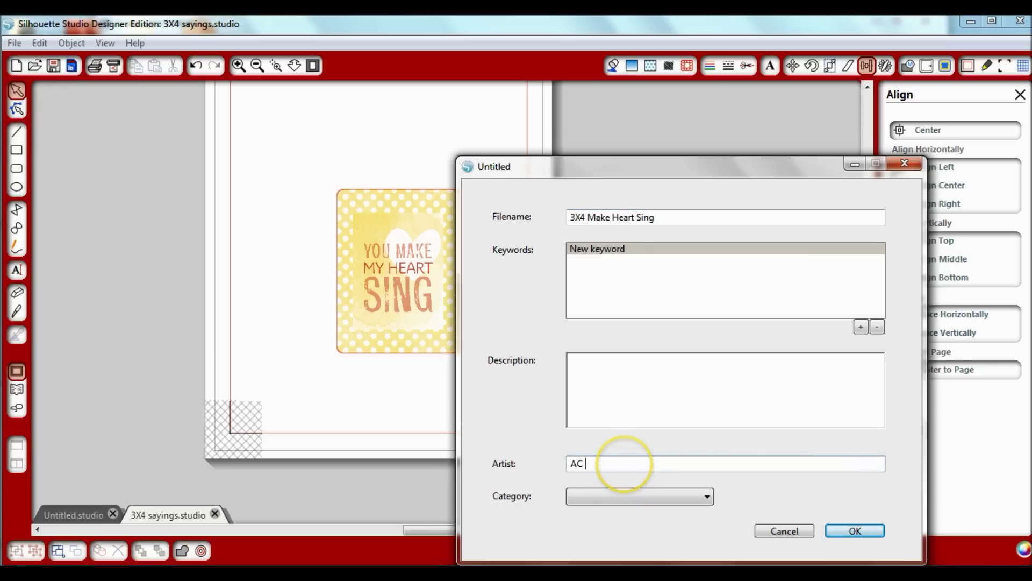
{"action": "type", "text": "DL Neapolitan"}
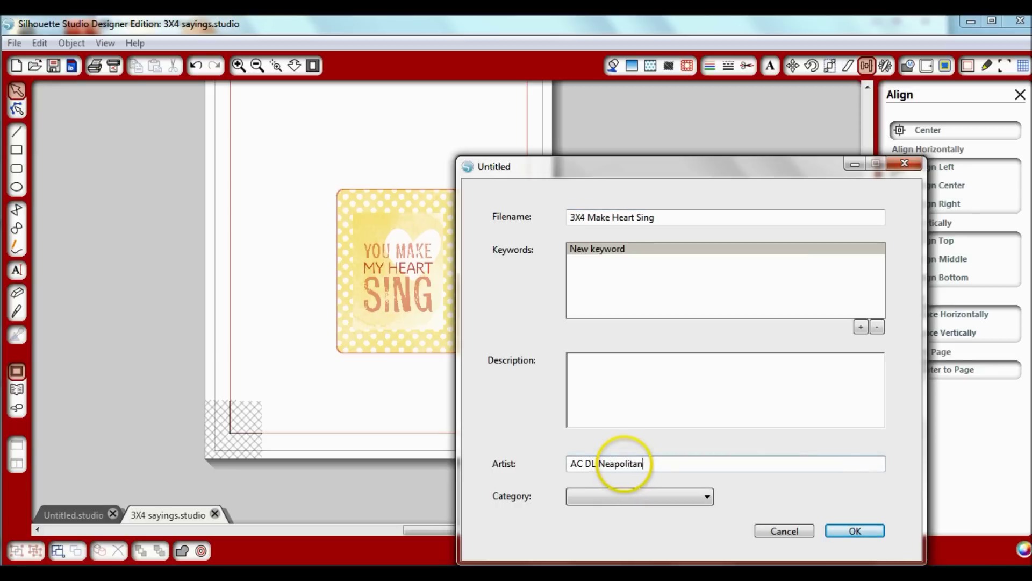
{"action": "left_click", "coordinate": [619, 497]}
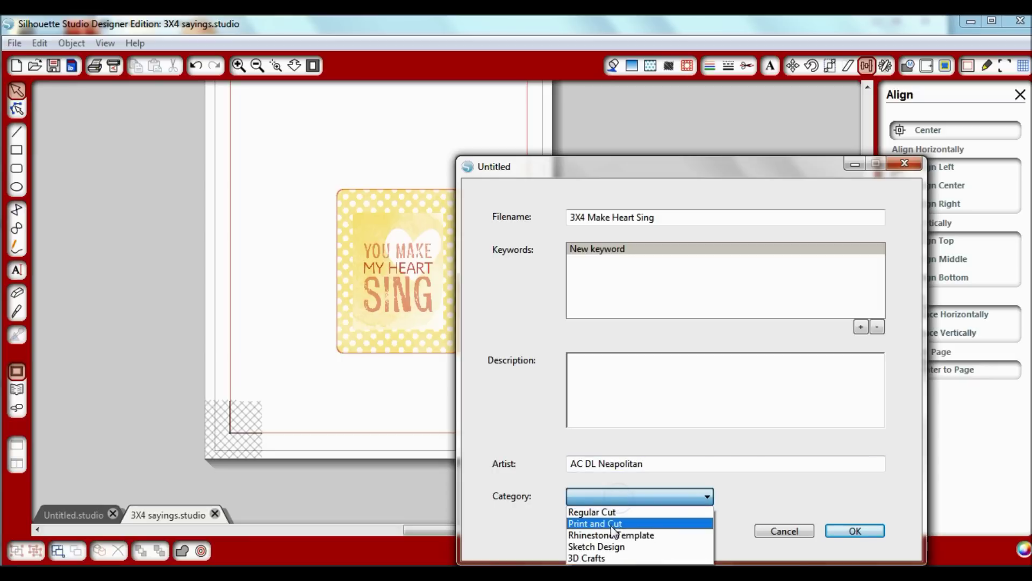
{"action": "left_click", "coordinate": [612, 525]}
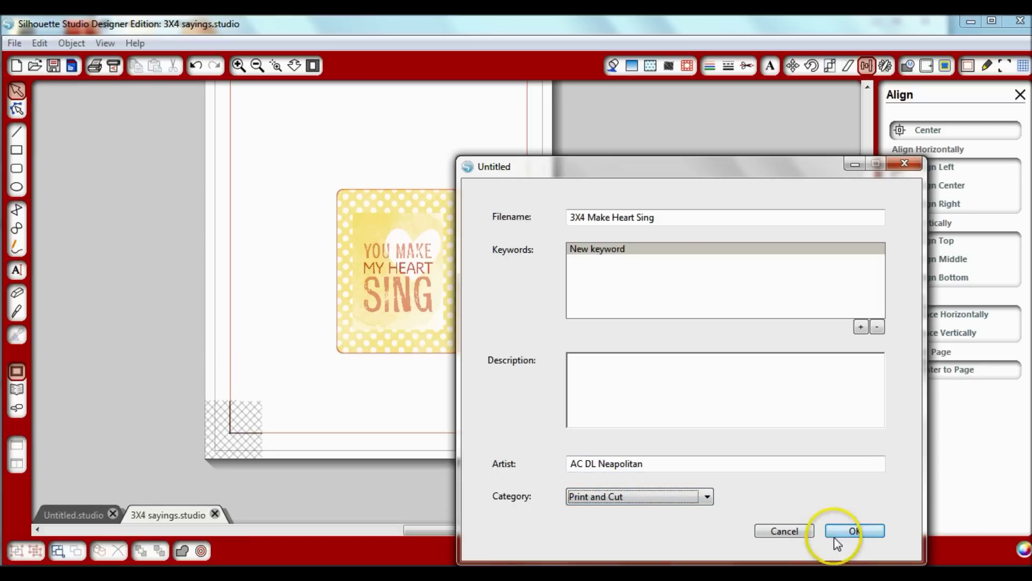
Step: Save the card, then drag 3X4 Make Heart Sing into the Project Life Cards folder
{"action": "left_click", "coordinate": [850, 531]}
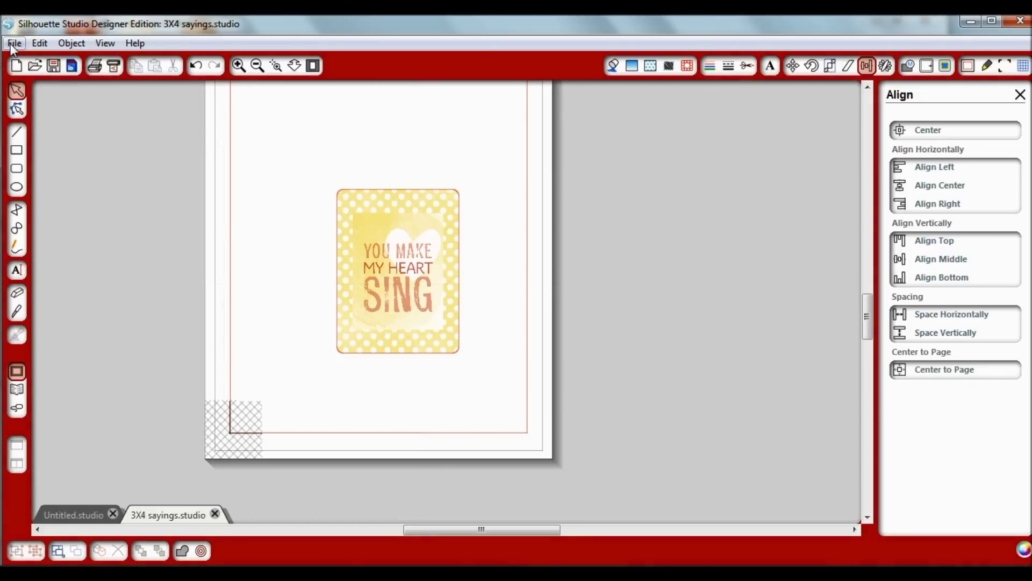
{"action": "left_click", "coordinate": [17, 390]}
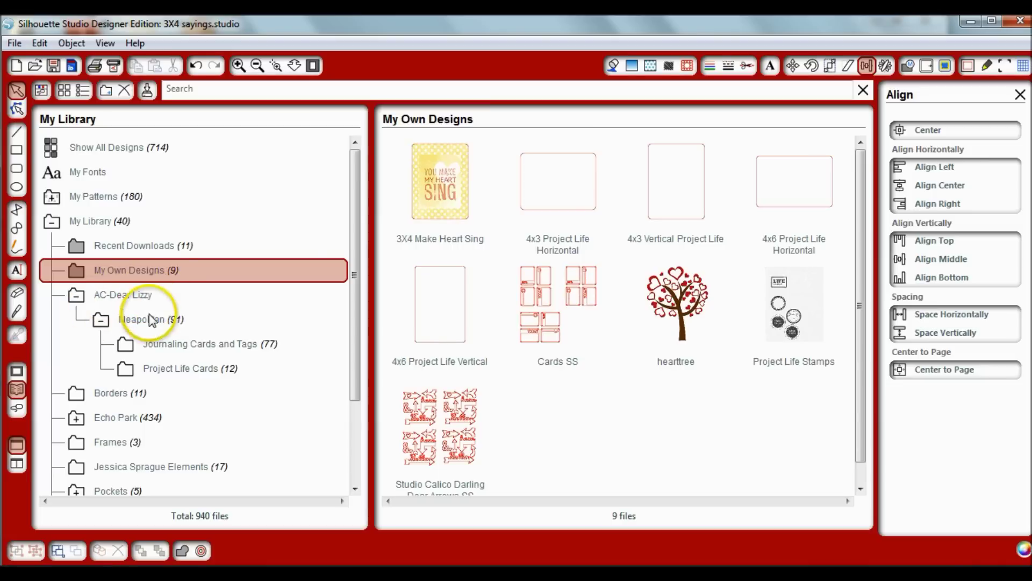
{"action": "left_click", "coordinate": [450, 177]}
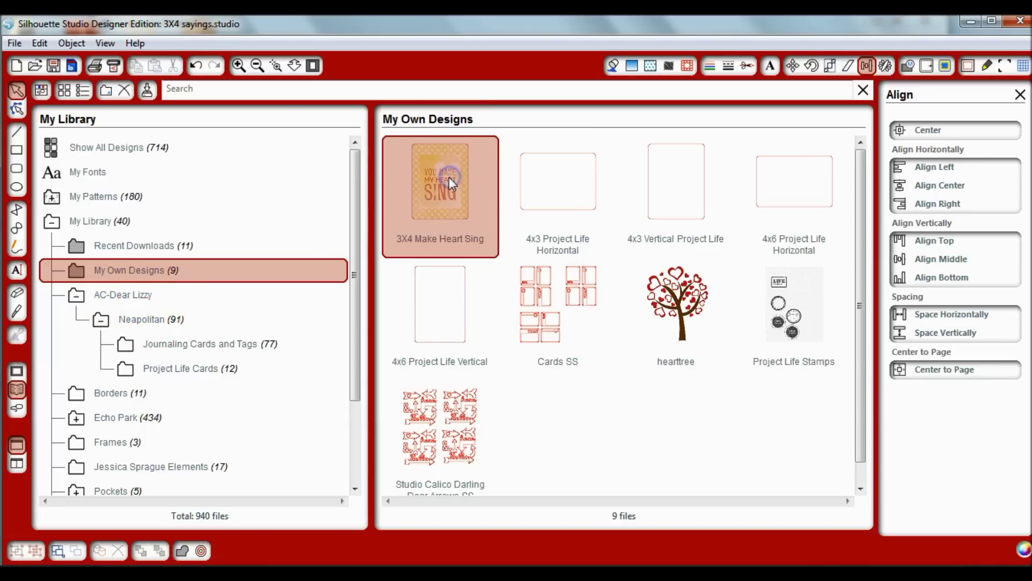
{"action": "left_click_drag", "start_coordinate": [434, 189], "coordinate": [207, 366]}
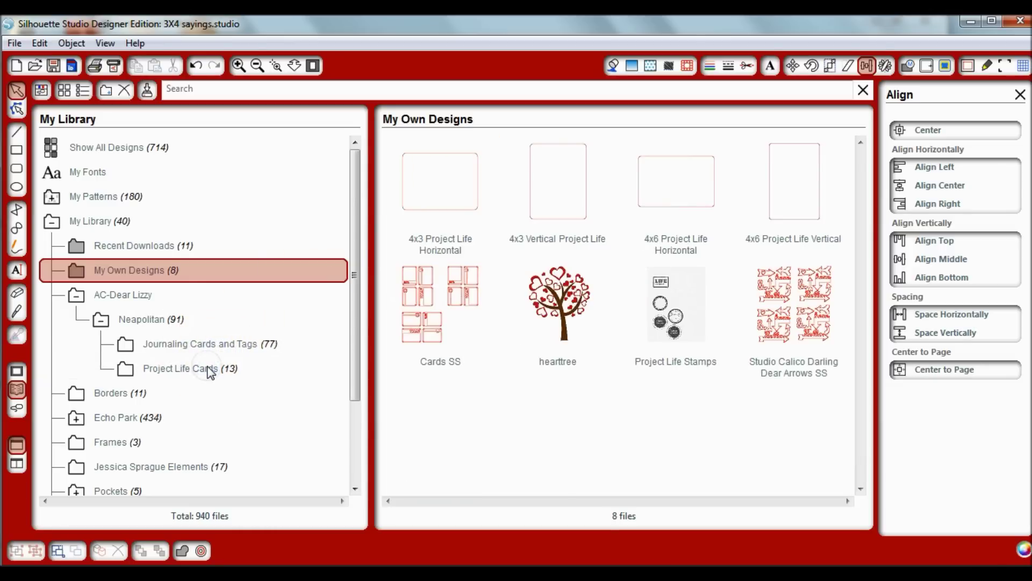
{"action": "left_click", "coordinate": [208, 368]}
Step: Check the Project Life Cards folder now holds 13 designs and return to the design page
{"action": "left_click", "coordinate": [495, 288]}
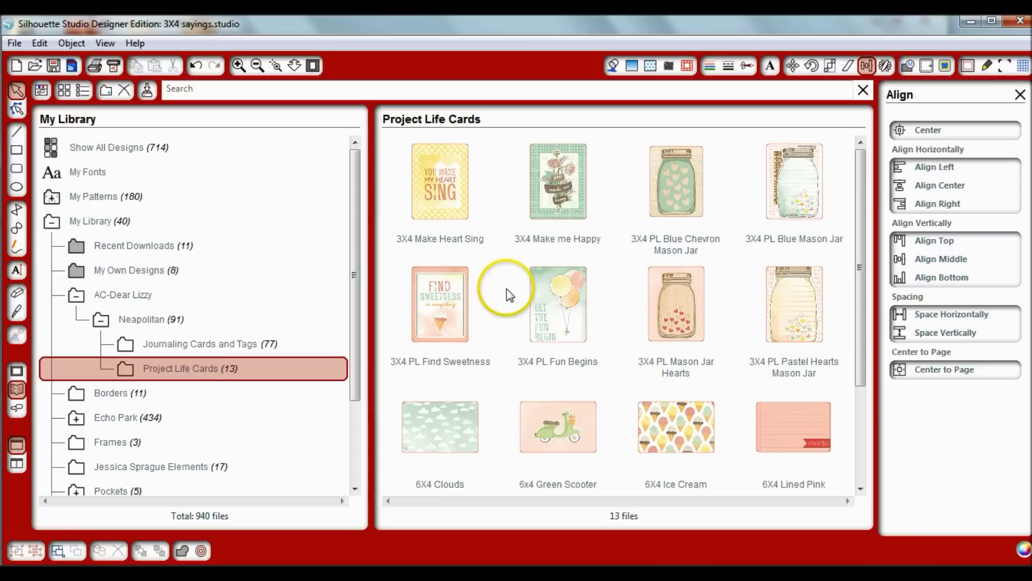
{"action": "left_click", "coordinate": [440, 188]}
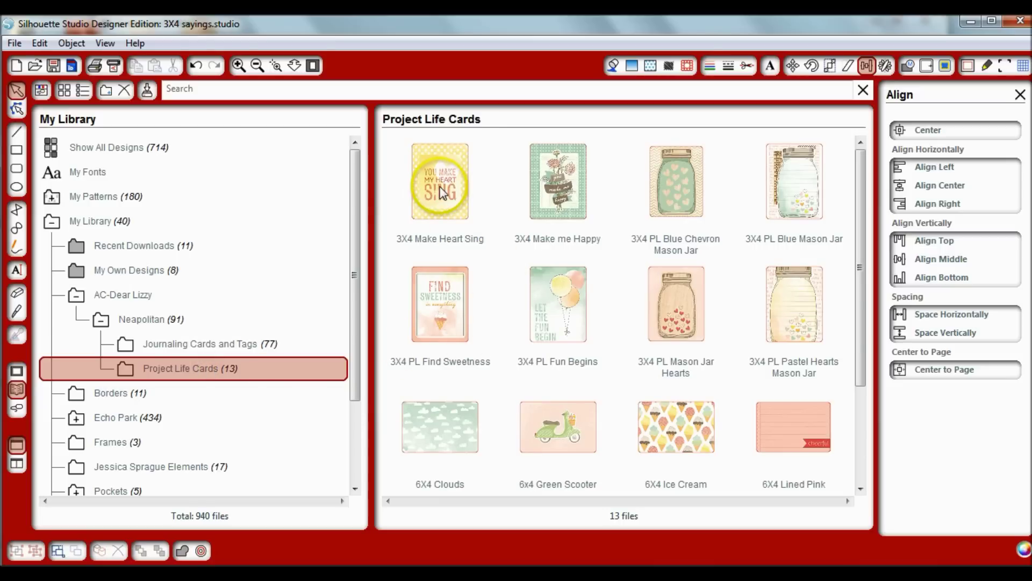
{"action": "left_click", "coordinate": [490, 286]}
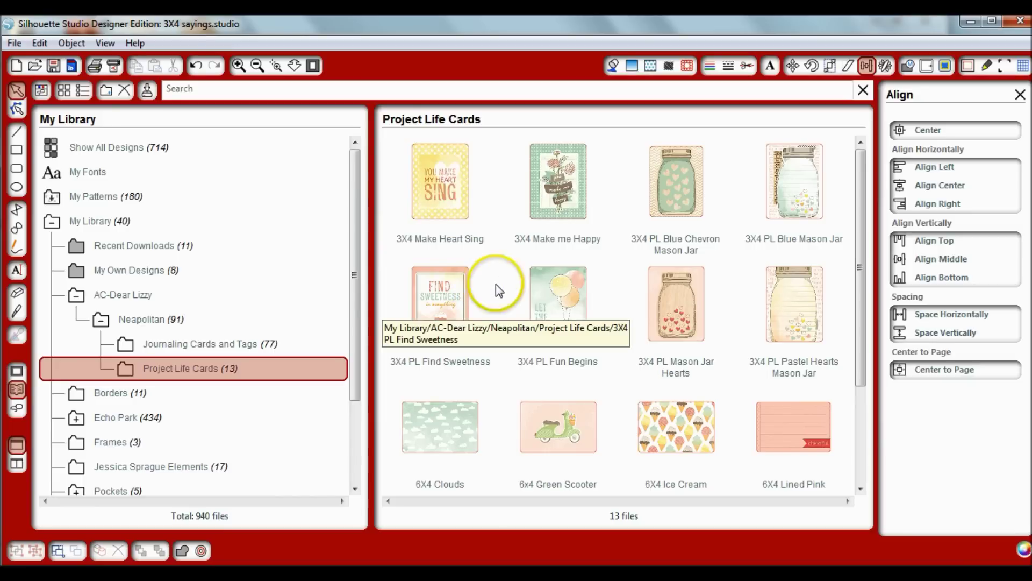
{"action": "left_click", "coordinate": [524, 279]}
{"action": "left_click", "coordinate": [492, 307]}
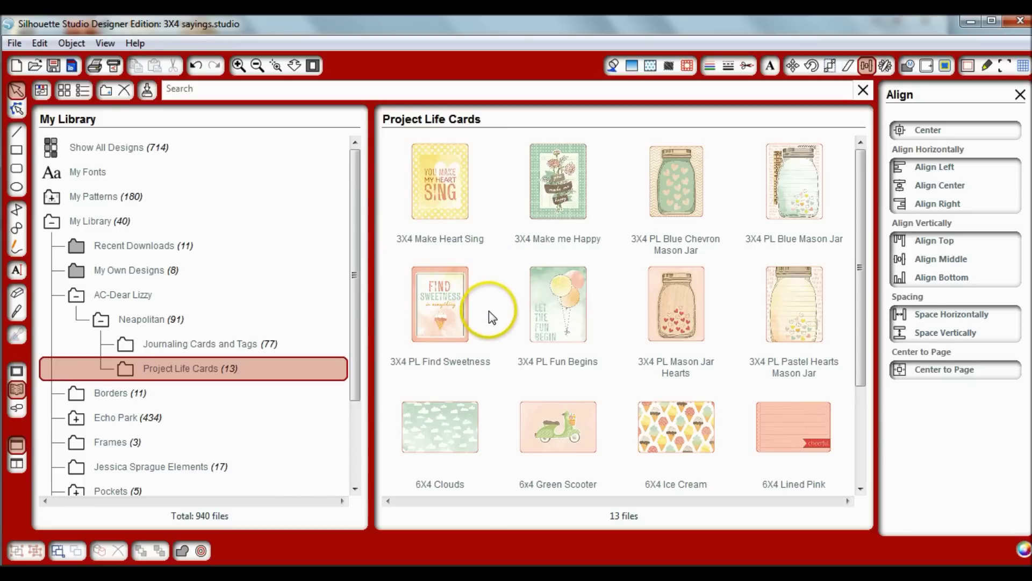
{"action": "scroll", "coordinate": [488, 311], "scroll_direction": "down", "scroll_amount": 3}
{"action": "scroll", "coordinate": [488, 311], "scroll_direction": "up", "scroll_amount": 3}
{"action": "left_click", "coordinate": [525, 307]}
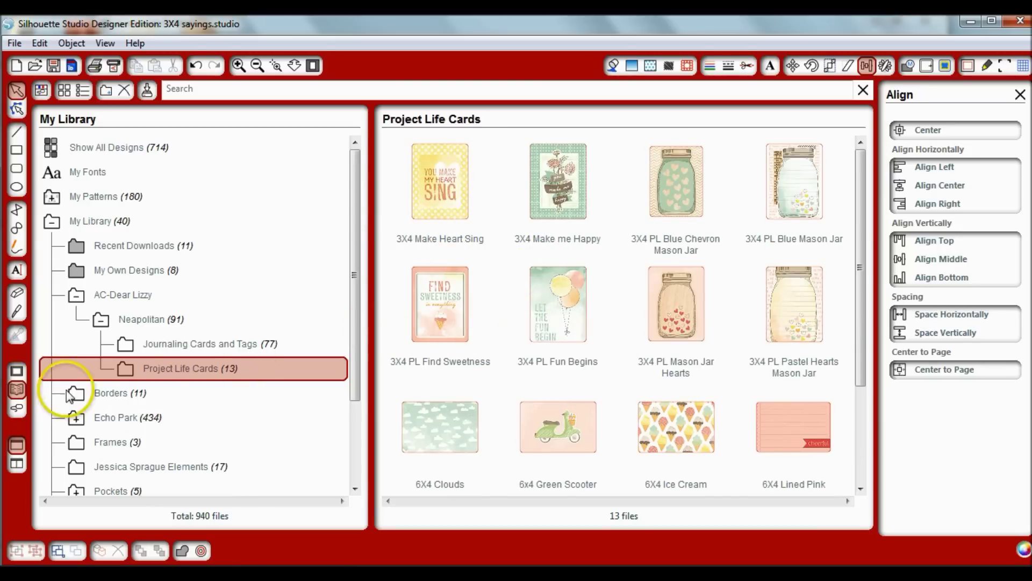
{"action": "left_click", "coordinate": [17, 371]}
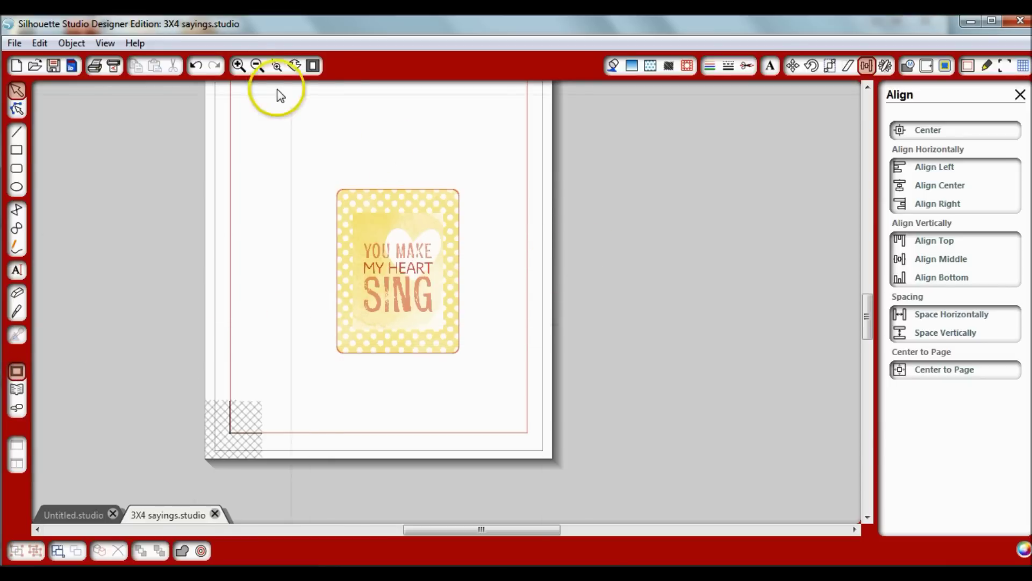
Step: Drag the Heart Sing card to the page's top-left corner, then bring up the Registration Marks settings
{"action": "left_click", "coordinate": [258, 65]}
{"action": "scroll", "coordinate": [398, 277], "scroll_direction": "down", "scroll_amount": 3}
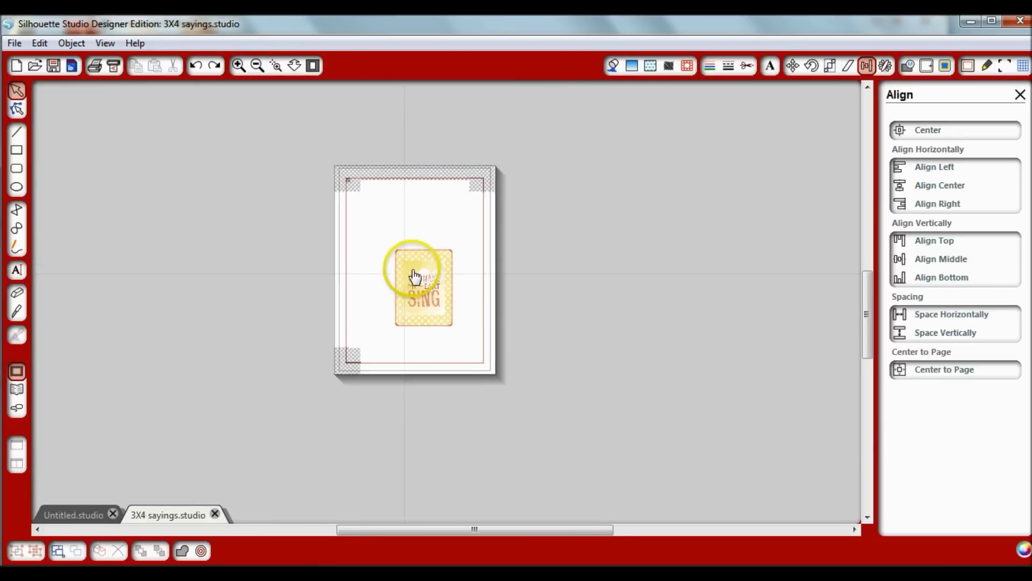
{"action": "left_click", "coordinate": [238, 65]}
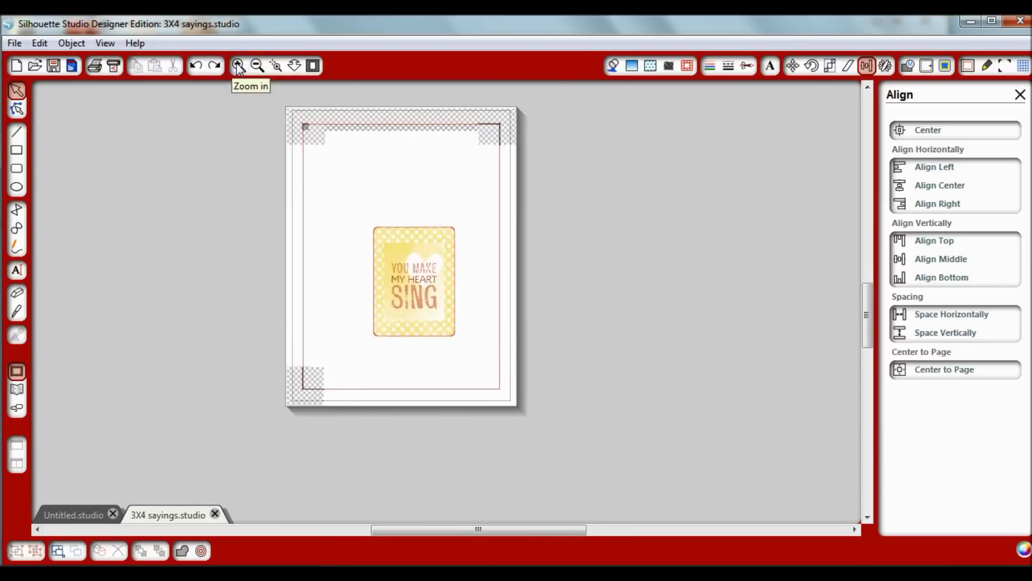
{"action": "left_click", "coordinate": [661, 216]}
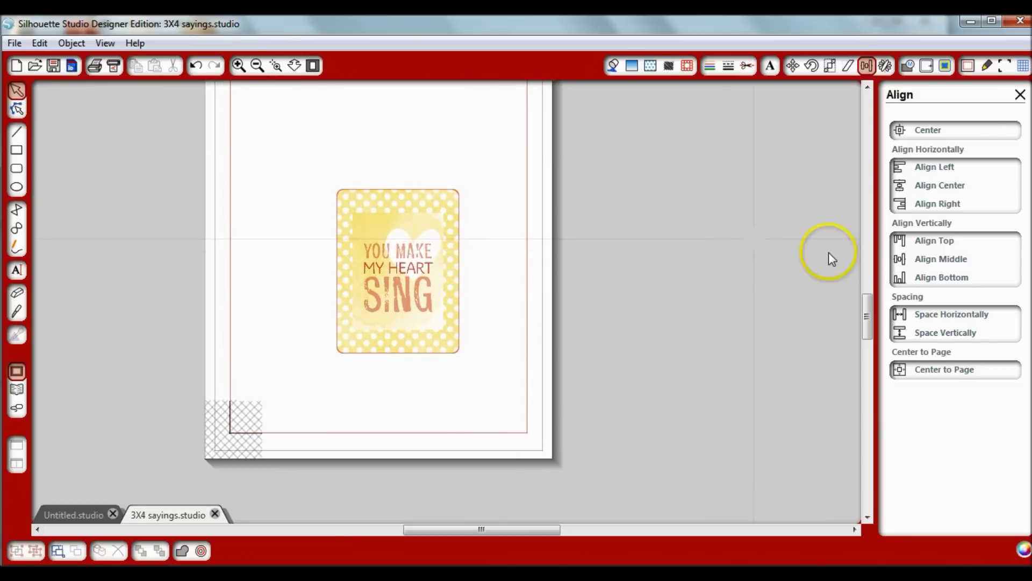
{"action": "left_click_drag", "start_coordinate": [867, 307], "coordinate": [869, 289]}
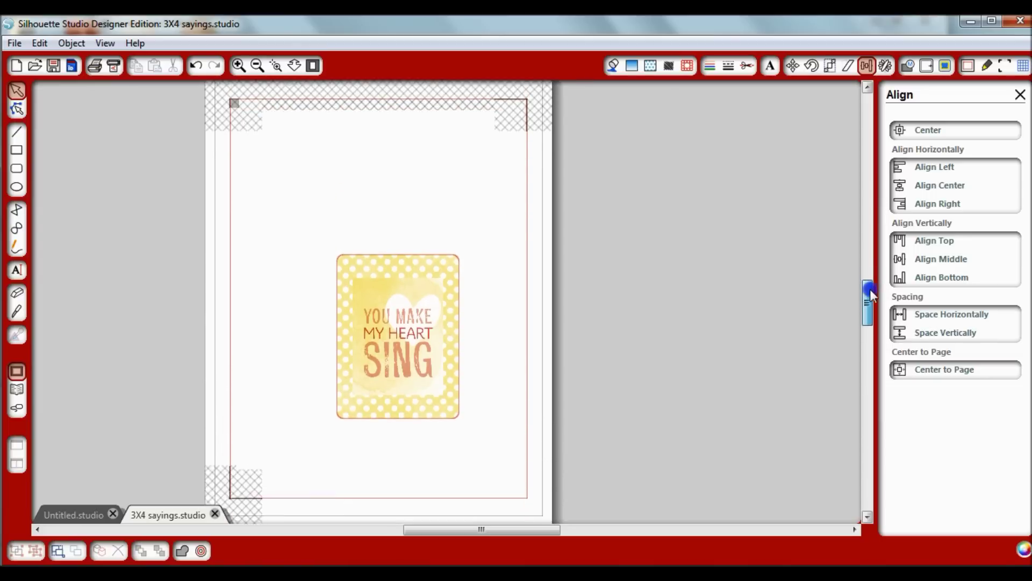
{"action": "left_click", "coordinate": [445, 273]}
{"action": "left_click_drag", "start_coordinate": [371, 301], "coordinate": [304, 166]}
{"action": "left_click", "coordinate": [300, 108]}
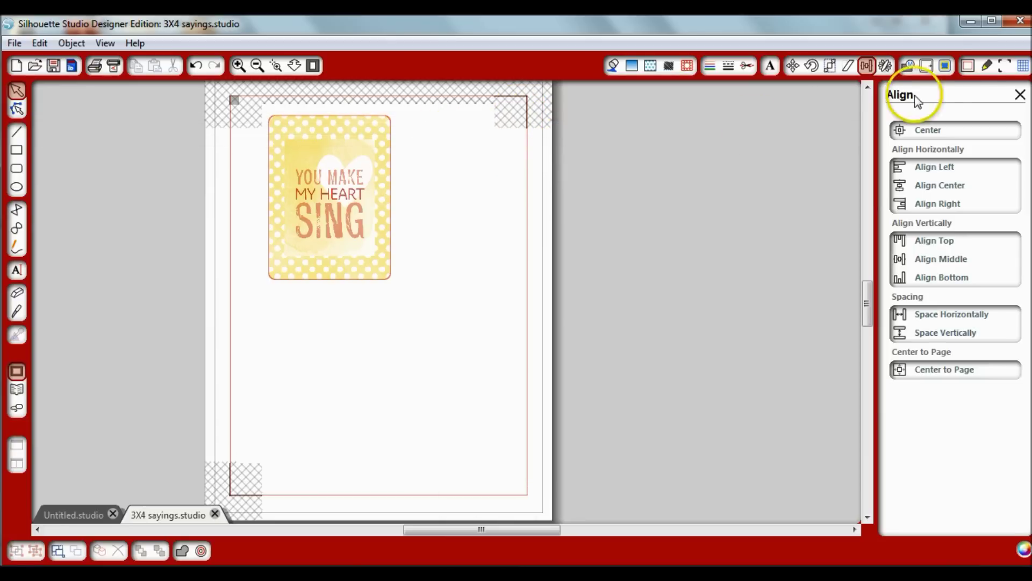
{"action": "left_click", "coordinate": [1004, 67]}
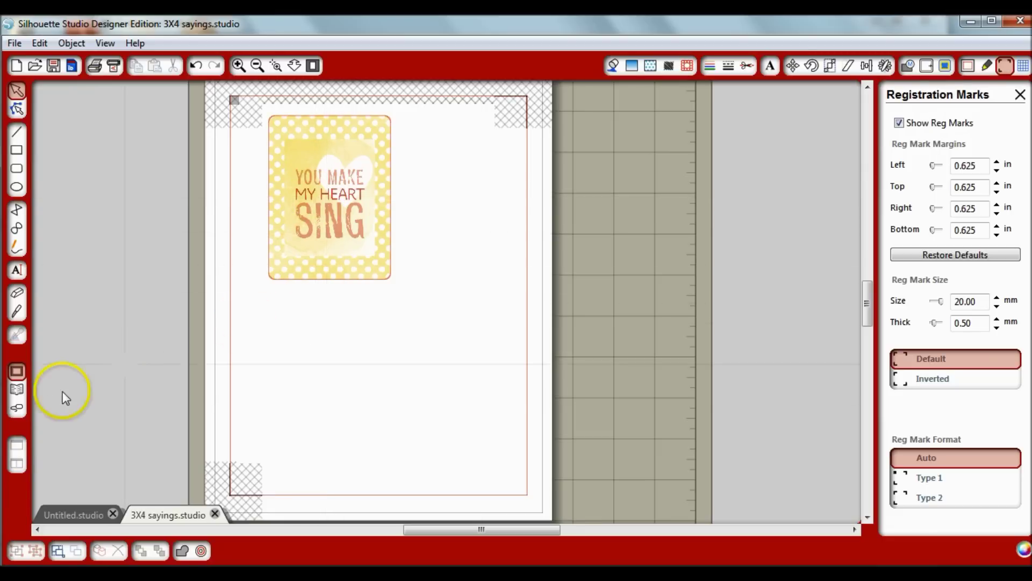
Step: Place the 3X4 Make me Happy card from the library beside Heart Sing
{"action": "left_click", "coordinate": [16, 389]}
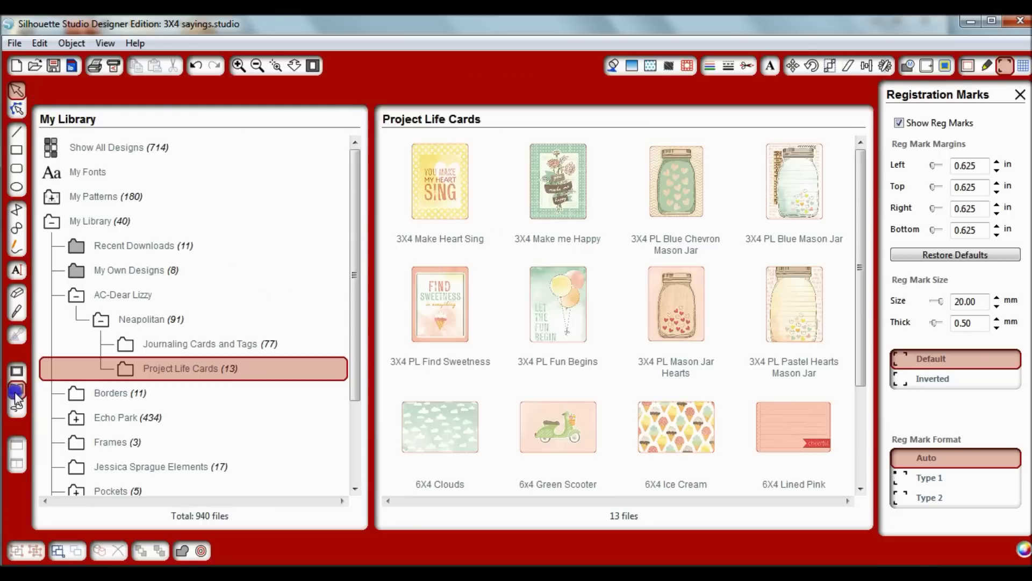
{"action": "left_click", "coordinate": [548, 183]}
{"action": "double_click", "coordinate": [548, 182]}
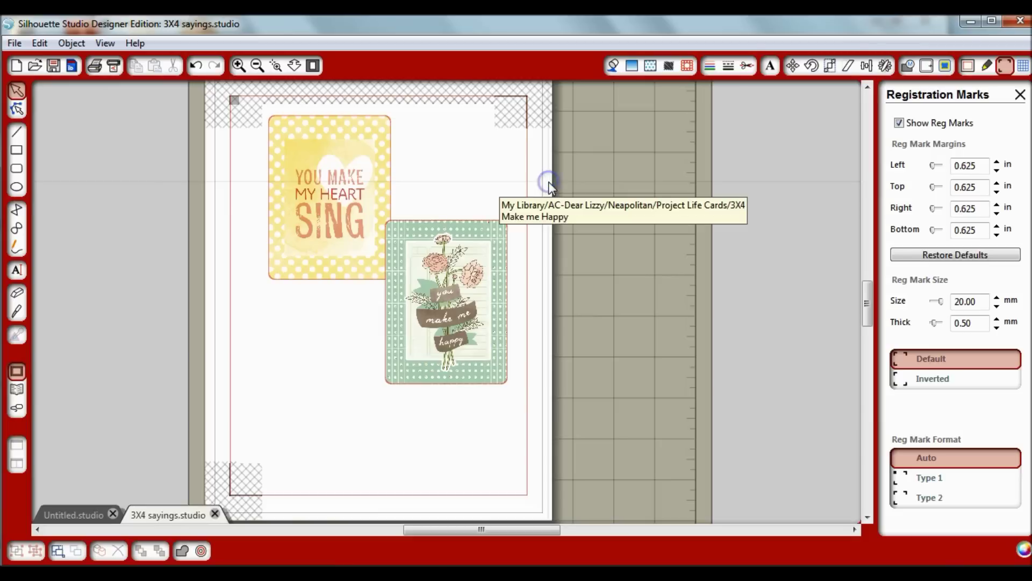
{"action": "left_click_drag", "start_coordinate": [454, 388], "coordinate": [467, 235]}
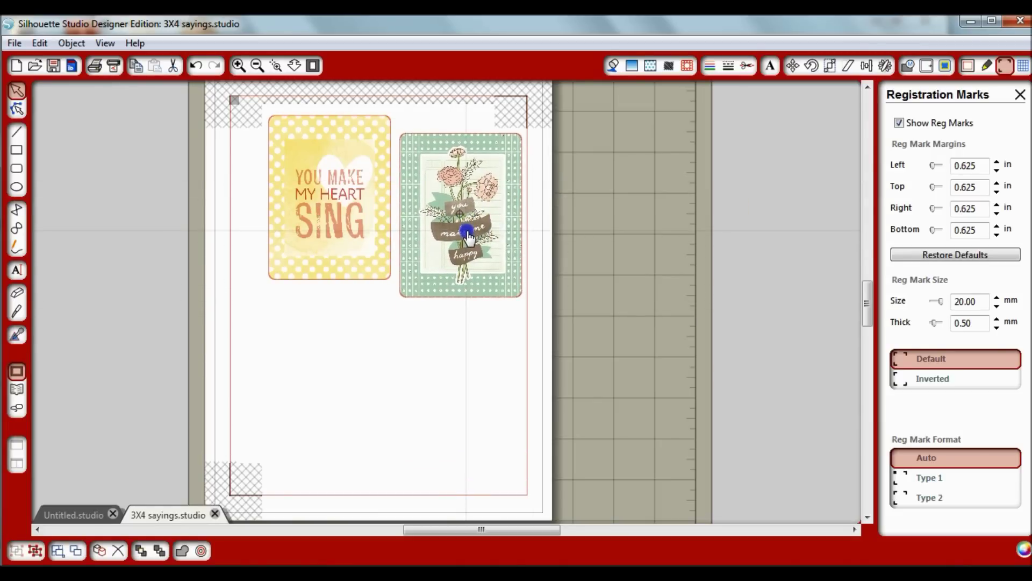
{"action": "left_click", "coordinate": [414, 393]}
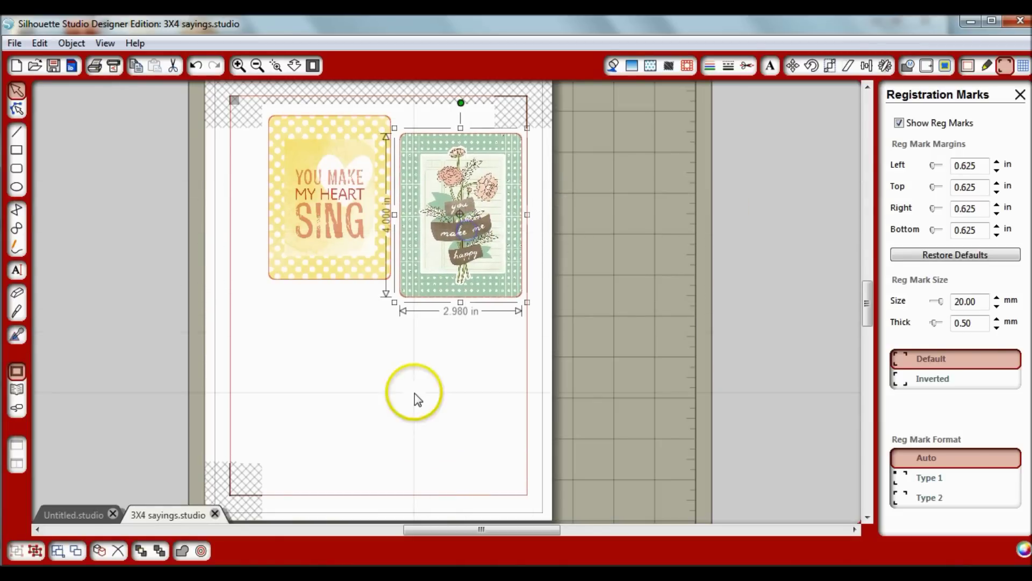
Step: Place the Find Sweetness card from the library below Heart Sing
{"action": "left_click", "coordinate": [17, 389]}
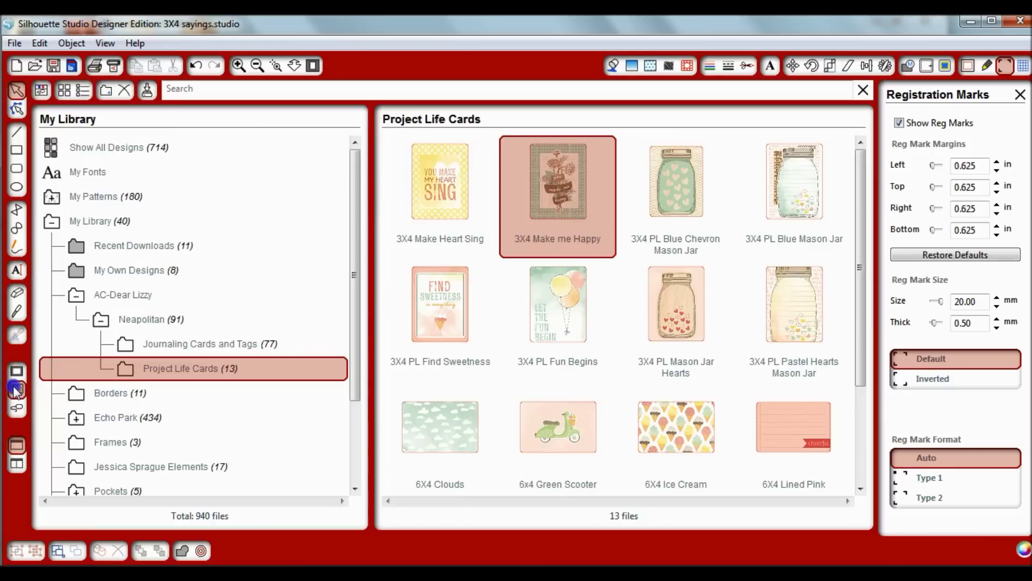
{"action": "double_click", "coordinate": [449, 313]}
{"action": "left_click_drag", "start_coordinate": [423, 309], "coordinate": [295, 384]}
{"action": "left_click", "coordinate": [410, 382]}
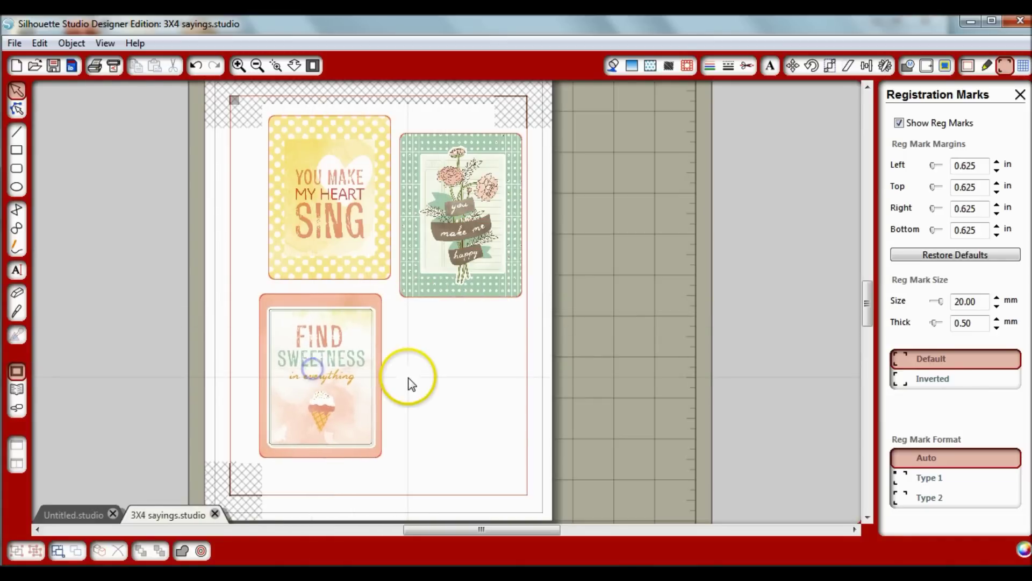
Step: Place the Let the Fun Begin card below the flower card to complete the grid
{"action": "left_click", "coordinate": [27, 384]}
{"action": "double_click", "coordinate": [575, 299]}
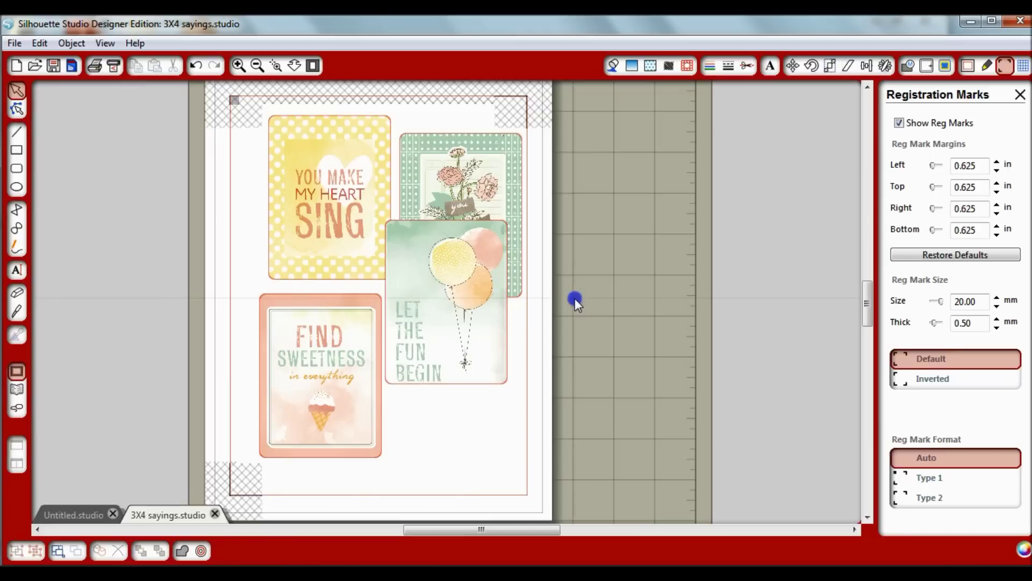
{"action": "left_click_drag", "start_coordinate": [451, 312], "coordinate": [457, 396]}
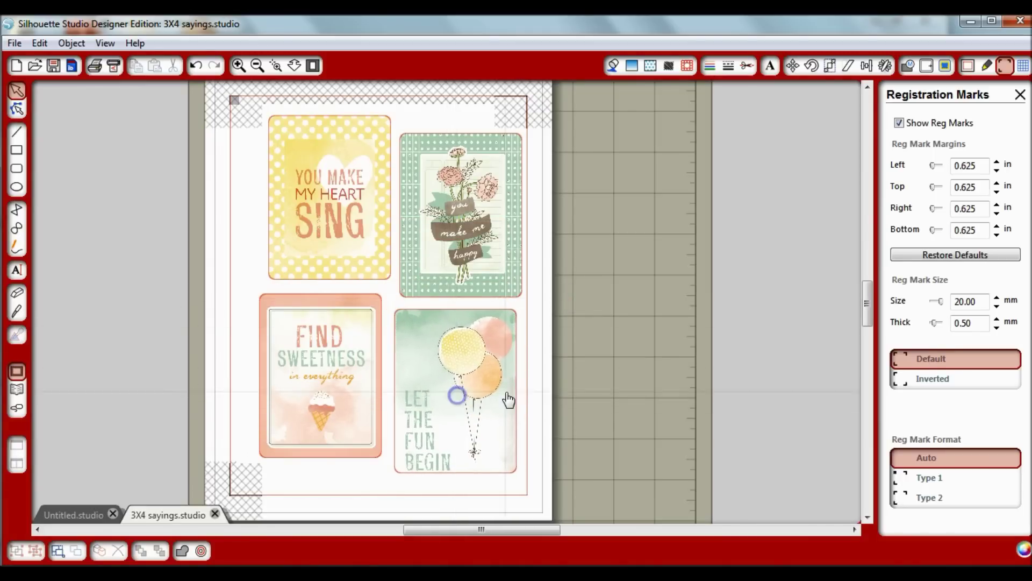